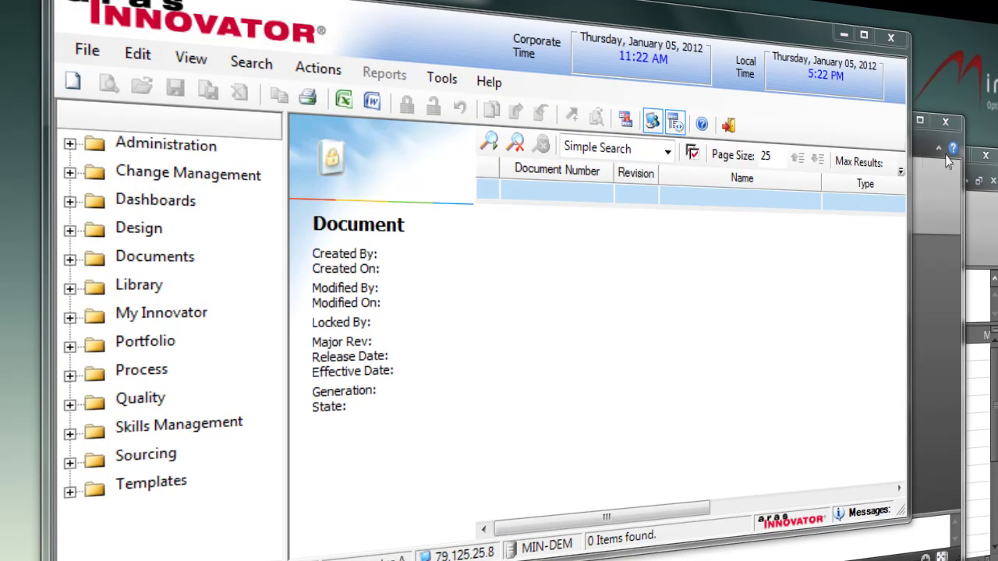
Step: Switch to the blank Word document and enter the text "New Document that i ant to add"
click(920, 144)
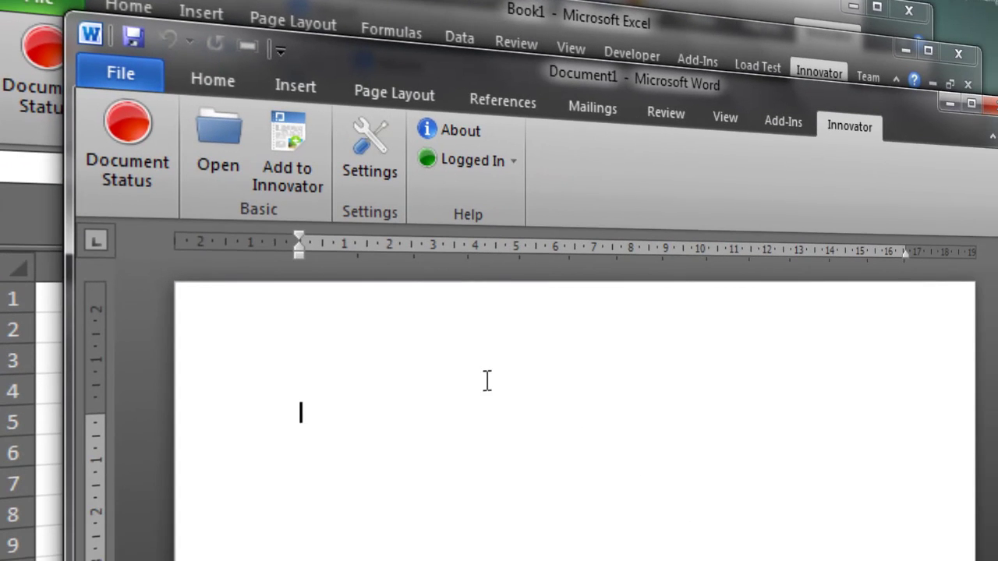
text(New Docu)
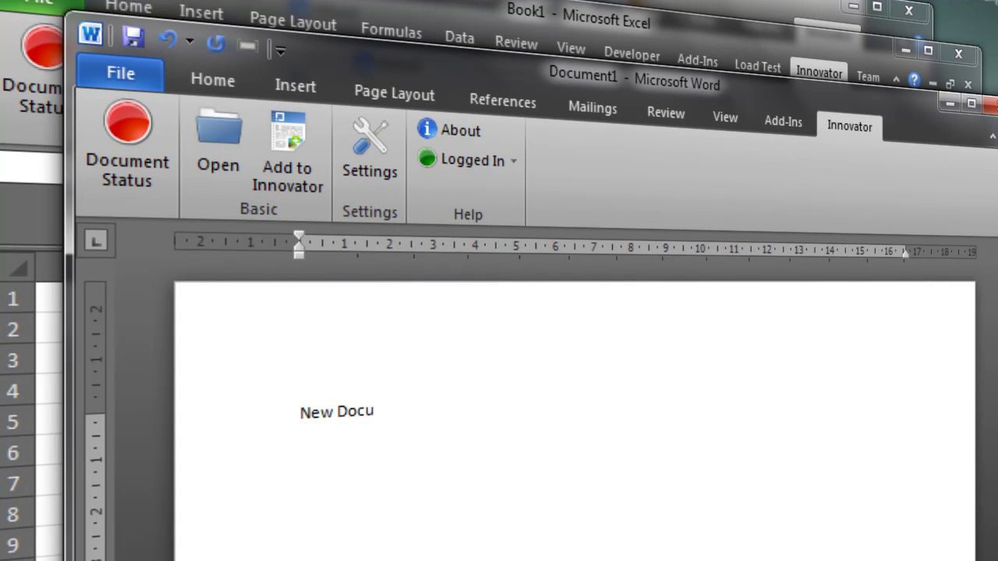
text(ment that i ant to add)
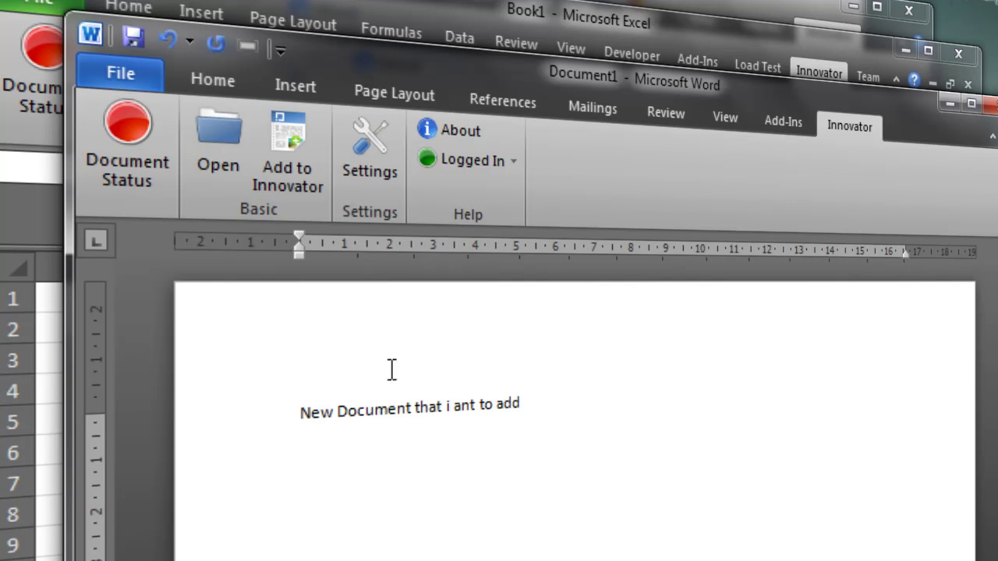
Step: View the Innovator login prompt and close it without changing the connection details
click(479, 162)
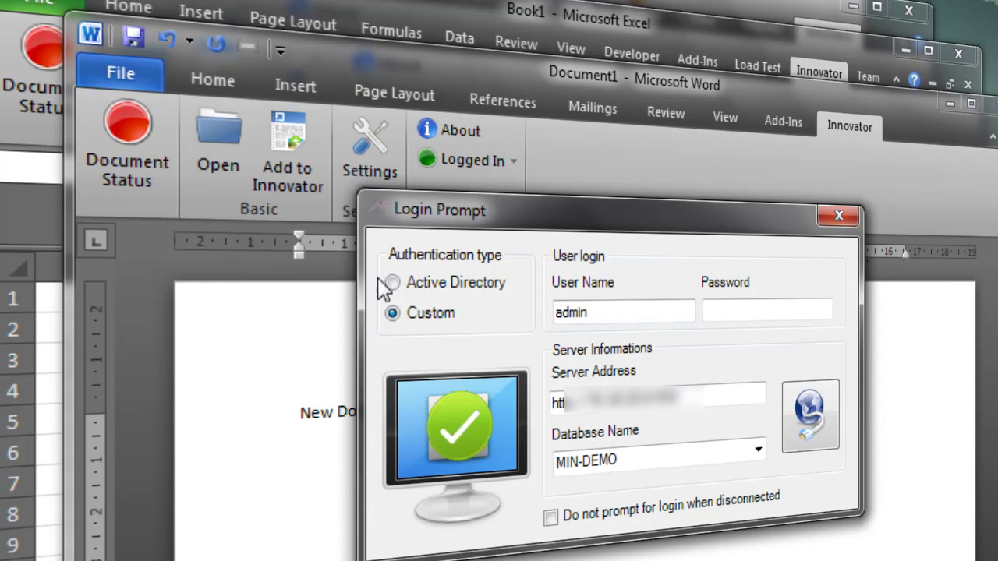
click(838, 219)
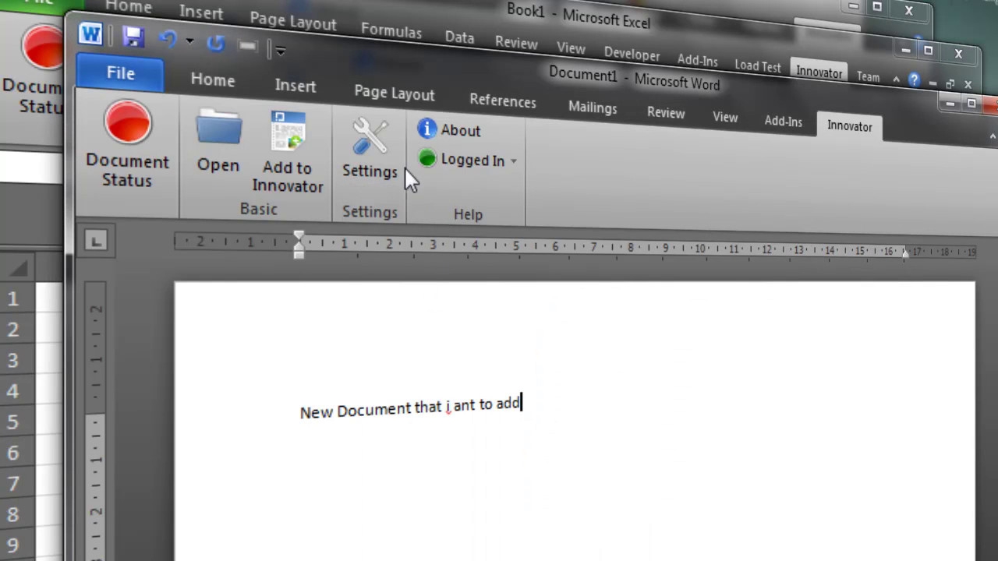
Step: Begin adding the document to Innovator, browse the attachment locations and open a form for a new document item
click(280, 133)
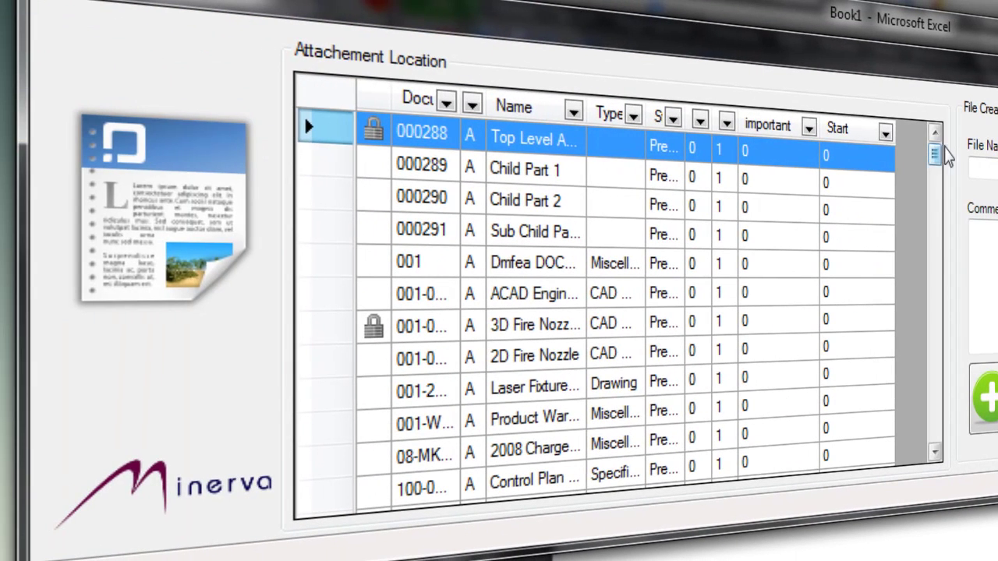
click(545, 214)
scroll(551, 248, down, 10)
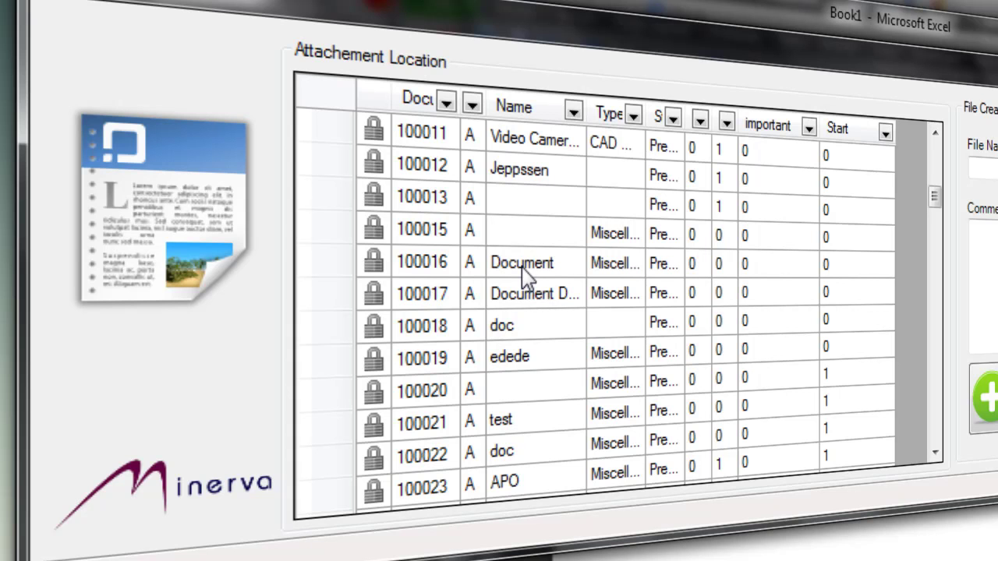
scroll(523, 273, down, 15)
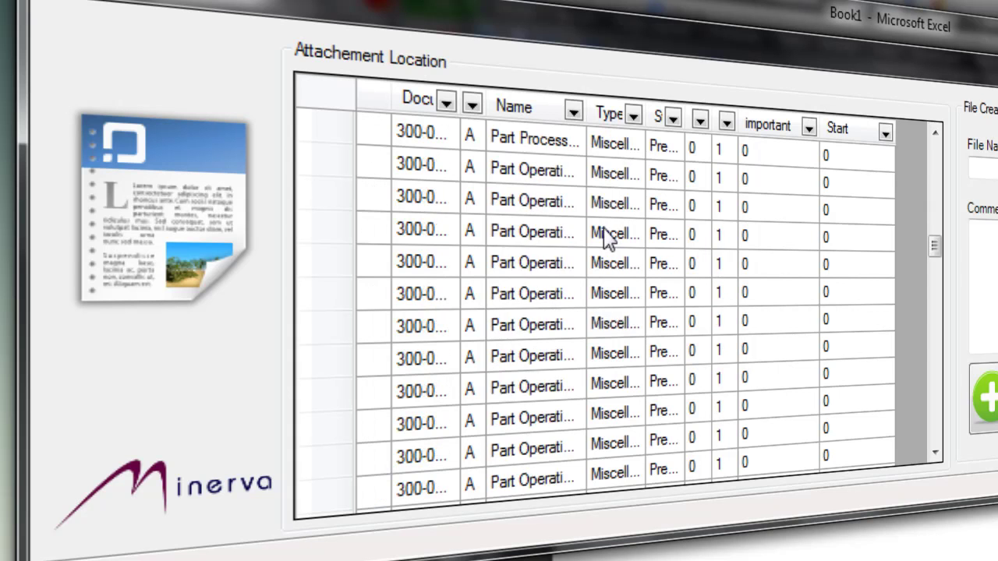
drag(935, 287, 926, 489)
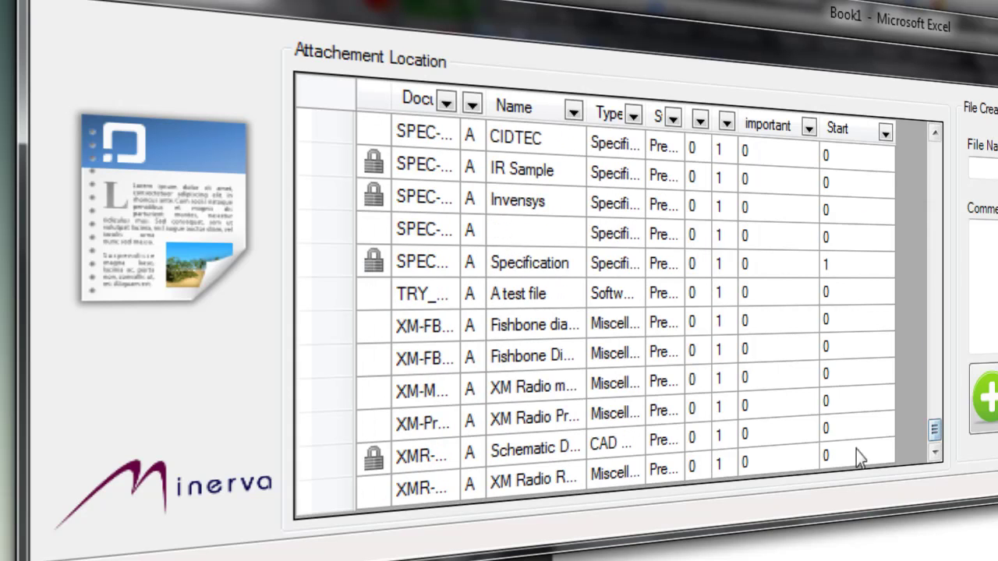
right_click(915, 418)
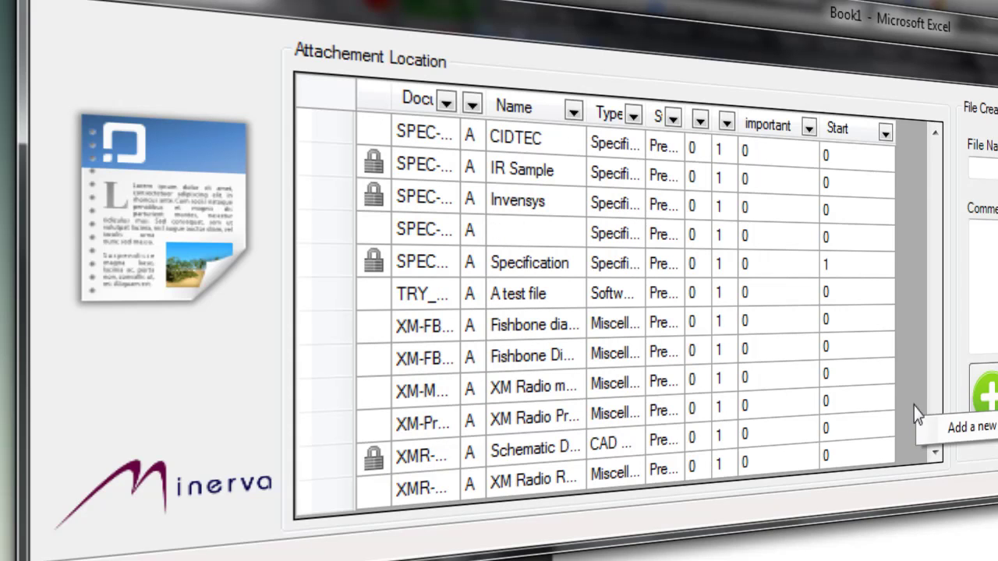
click(963, 429)
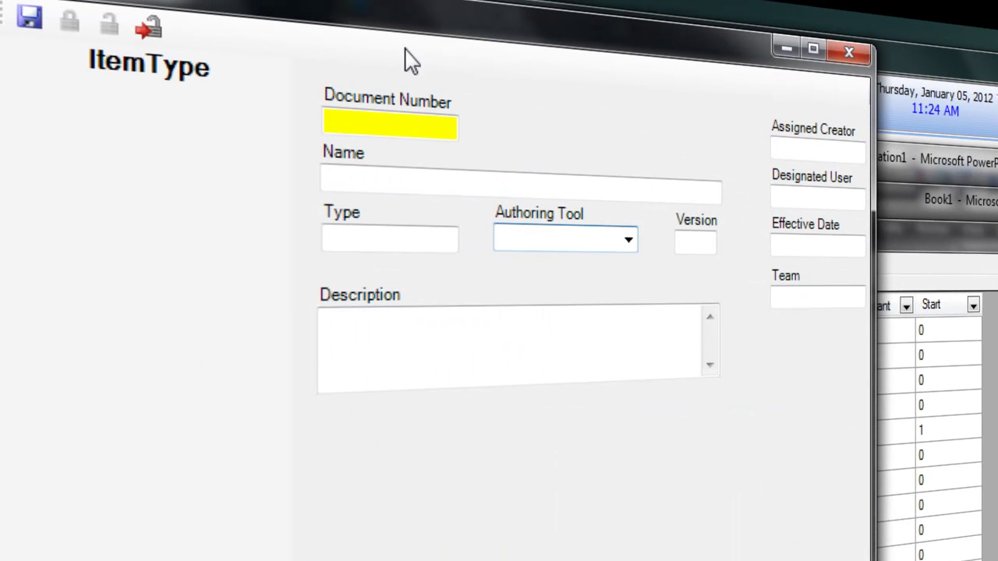
Step: Set the new item's document number to DocDemo001 and its name to "Document for demonstration"
click(417, 121)
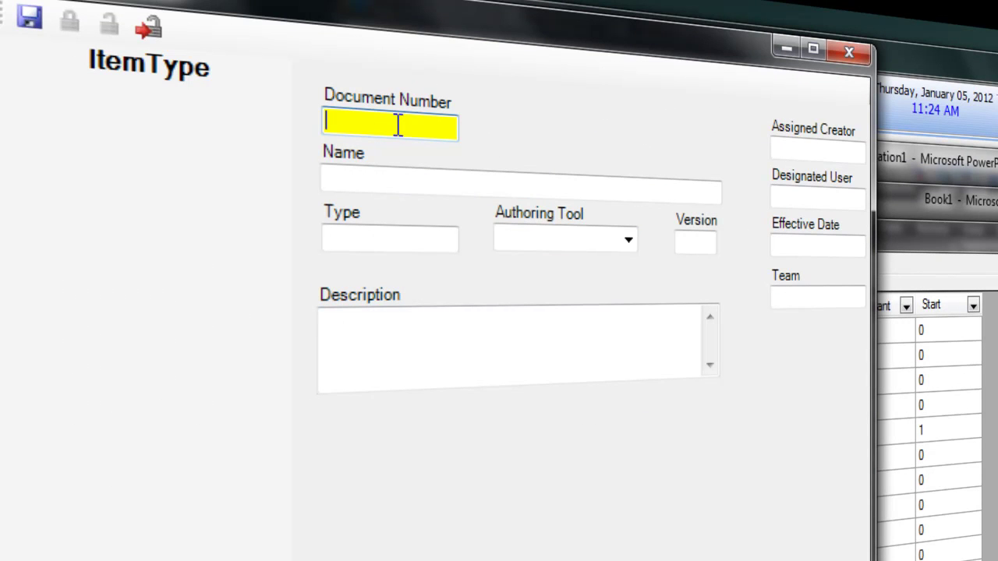
text(DocDemo001)
click(424, 179)
text(Document for )
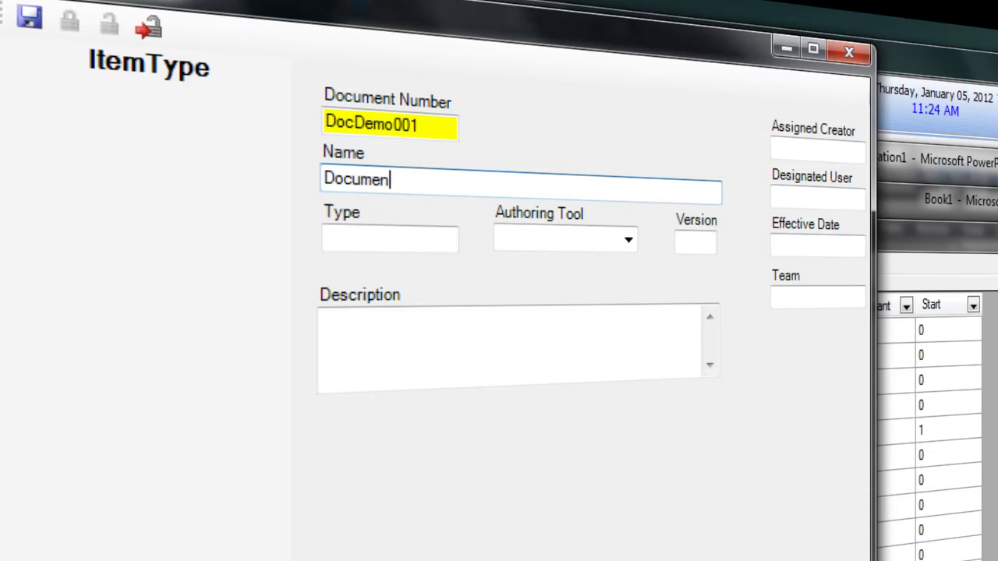
text(demonstration)
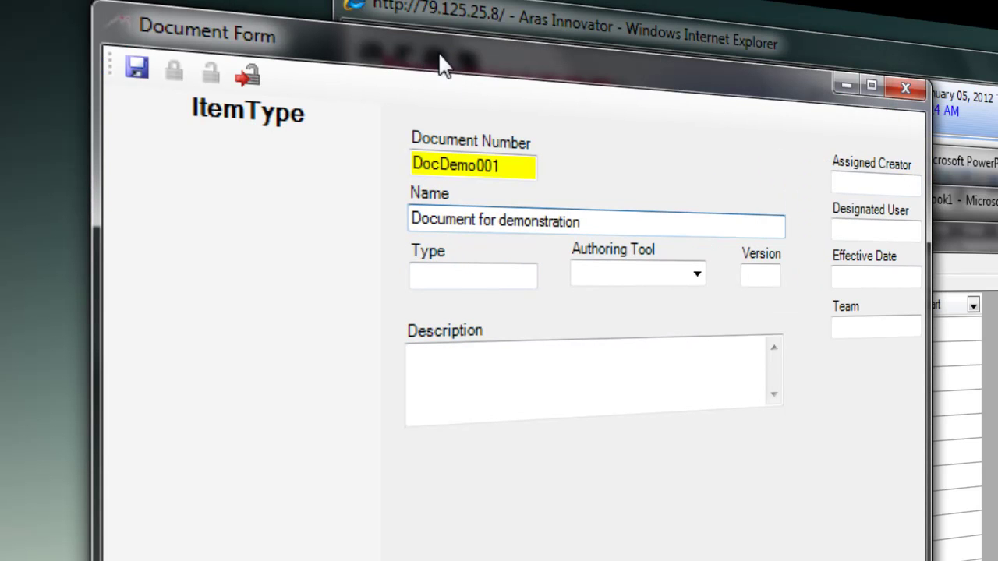
Step: Classify the item as type Specification and set its authoring tool to Microsoft Word
click(508, 277)
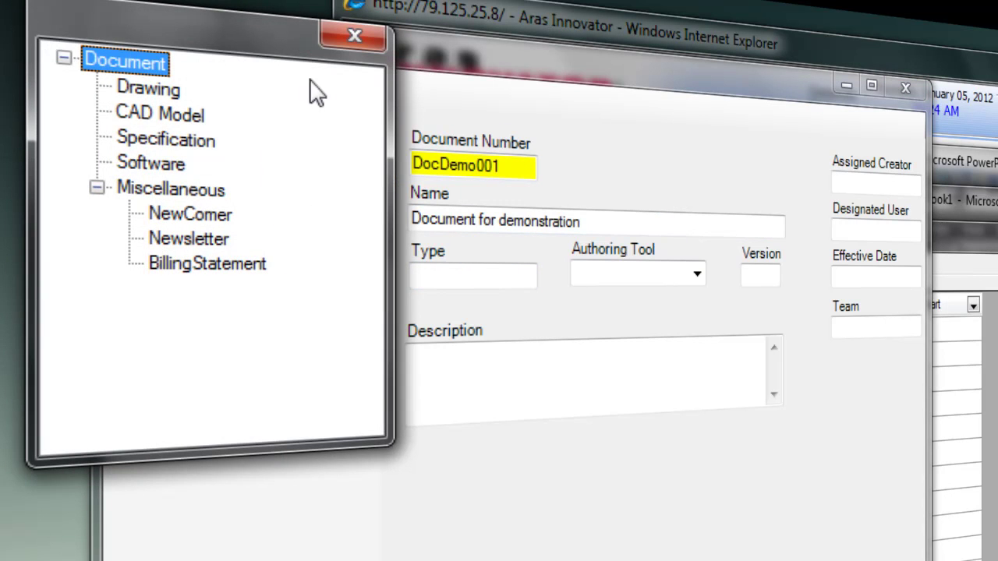
click(183, 144)
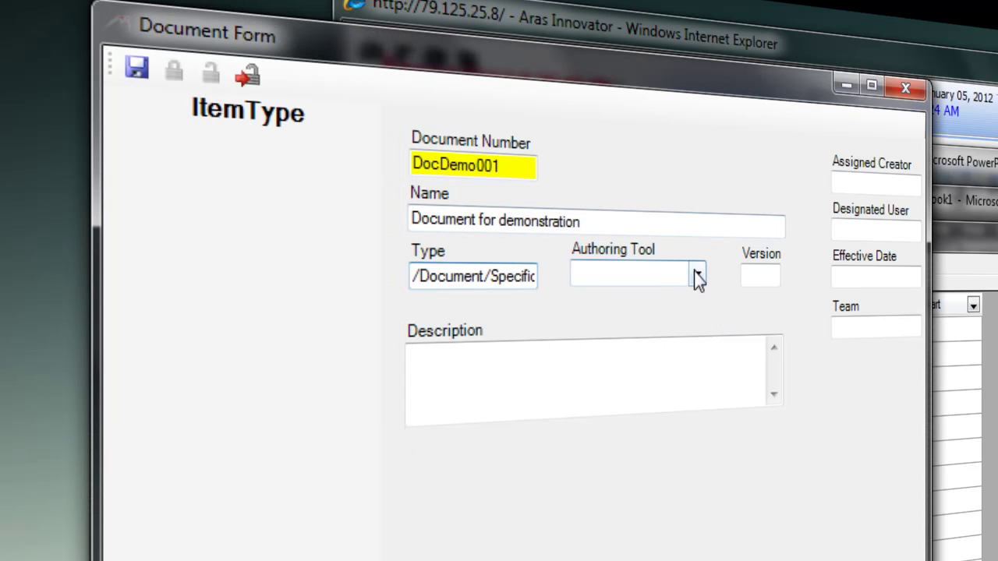
click(696, 274)
click(679, 314)
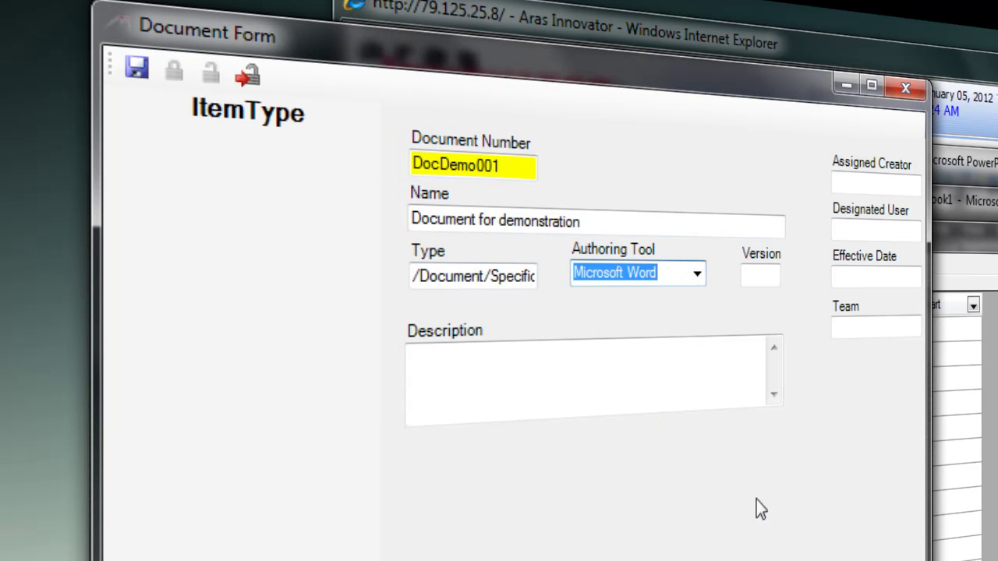
Step: Save the new document item with an empty description and lock it
click(517, 352)
click(131, 60)
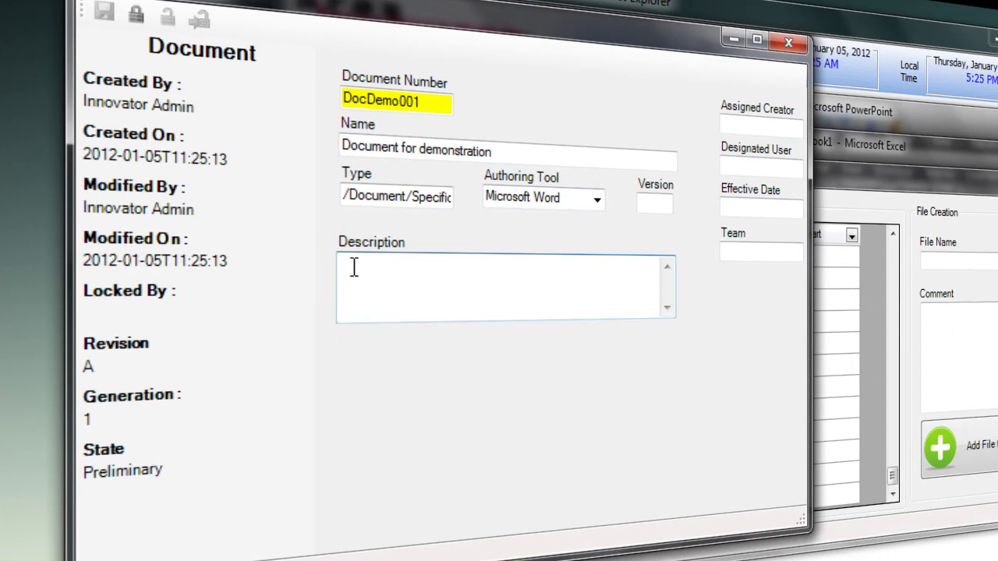
click(136, 15)
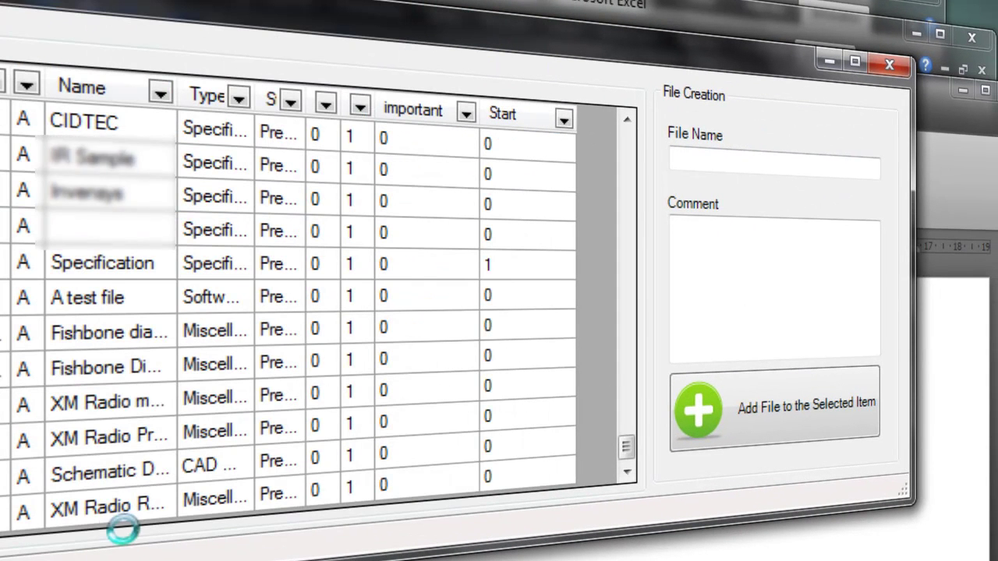
Step: Add the file to the "Document for demonstration" item with file name FileDemo and comment "New"
click(130, 515)
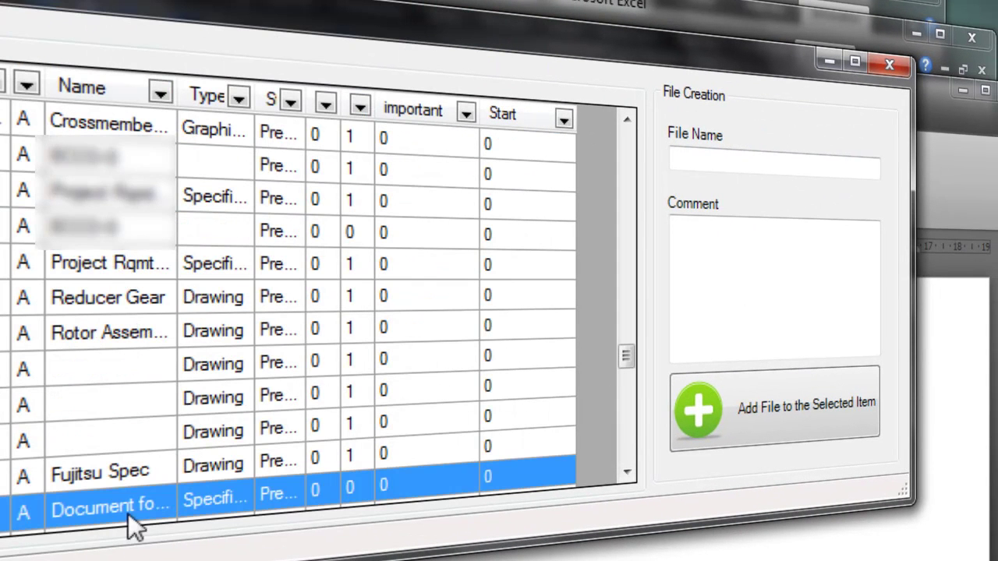
click(804, 169)
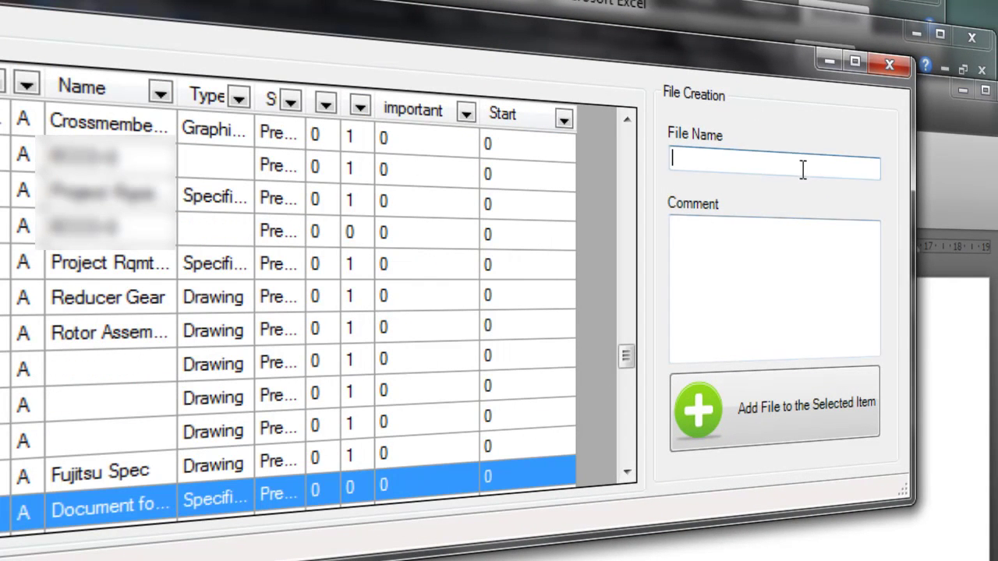
text(FileDemo)
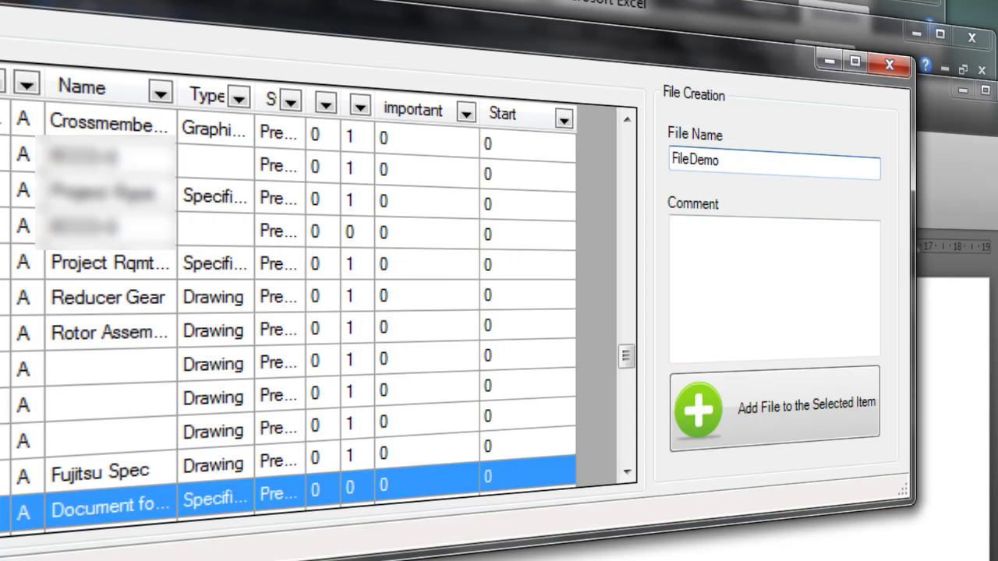
click(771, 254)
text(New)
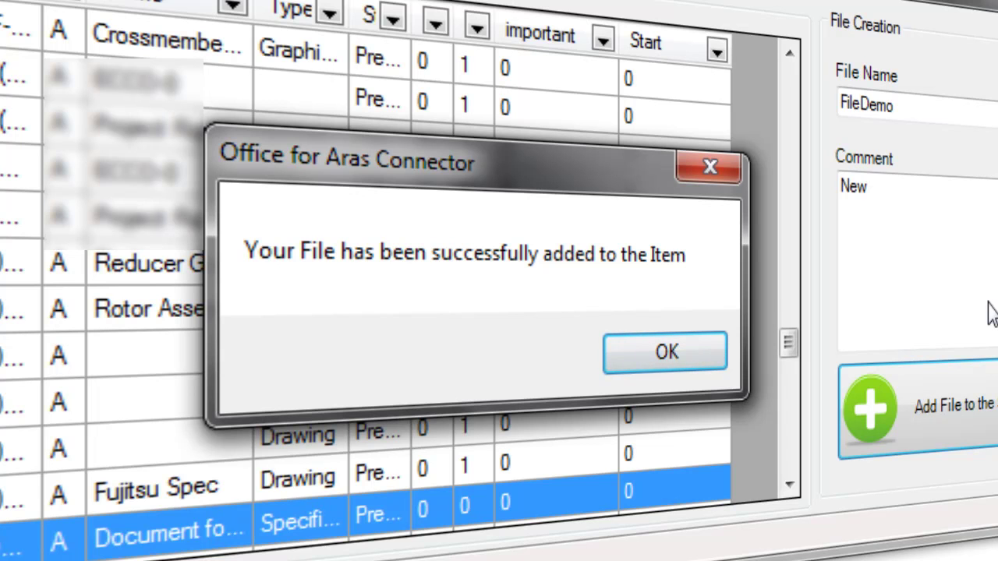
click(680, 352)
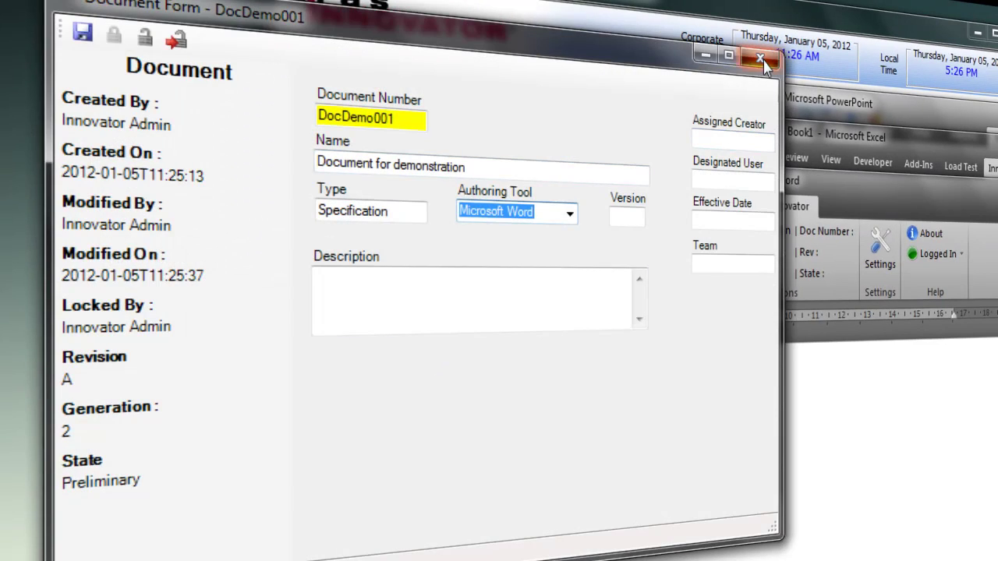
Step: Close the DocDemo001 item form and lock the FileDemo document for editing
click(760, 60)
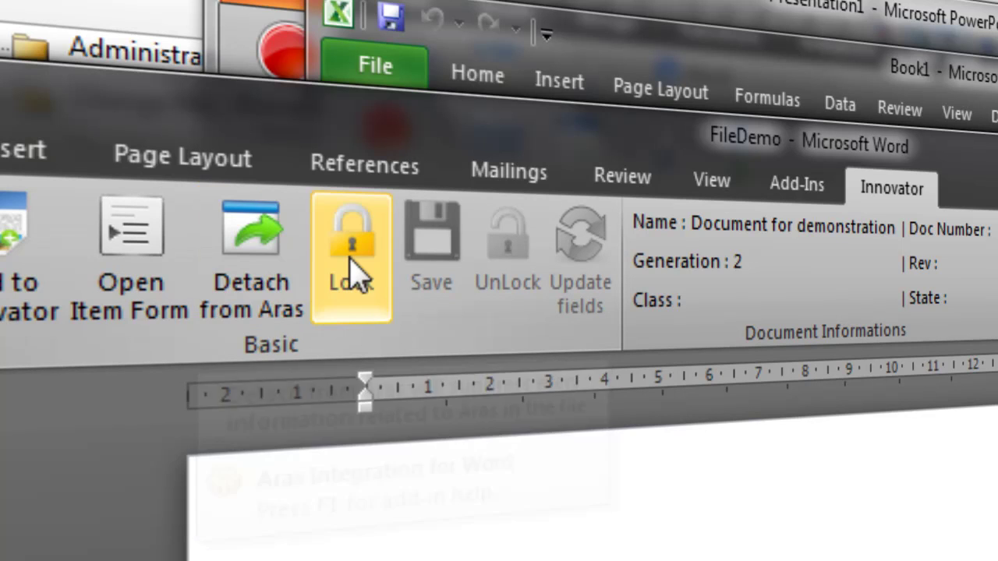
click(370, 270)
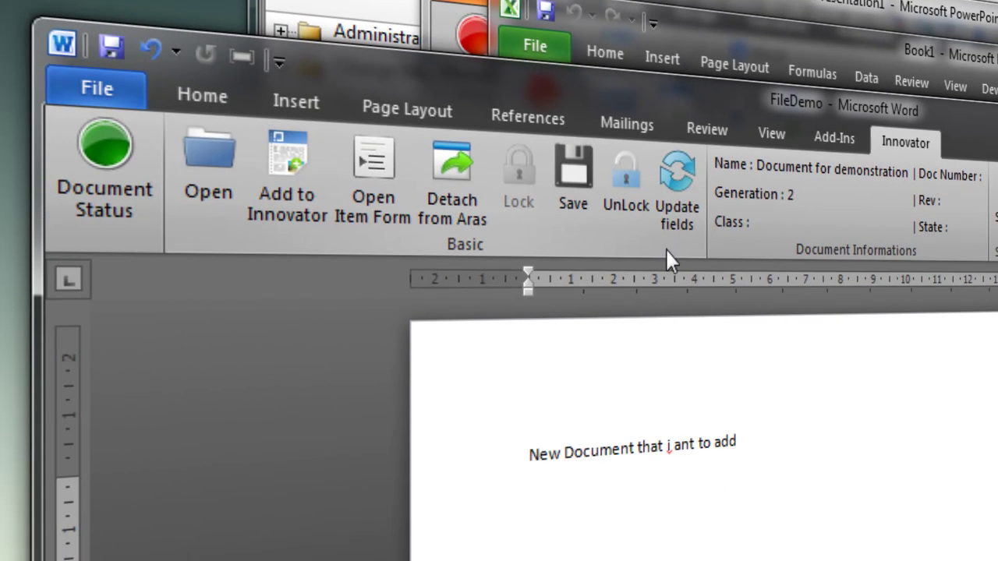
Step: Insert a DocProperty field with the aras_created_on property below the text line
click(772, 450)
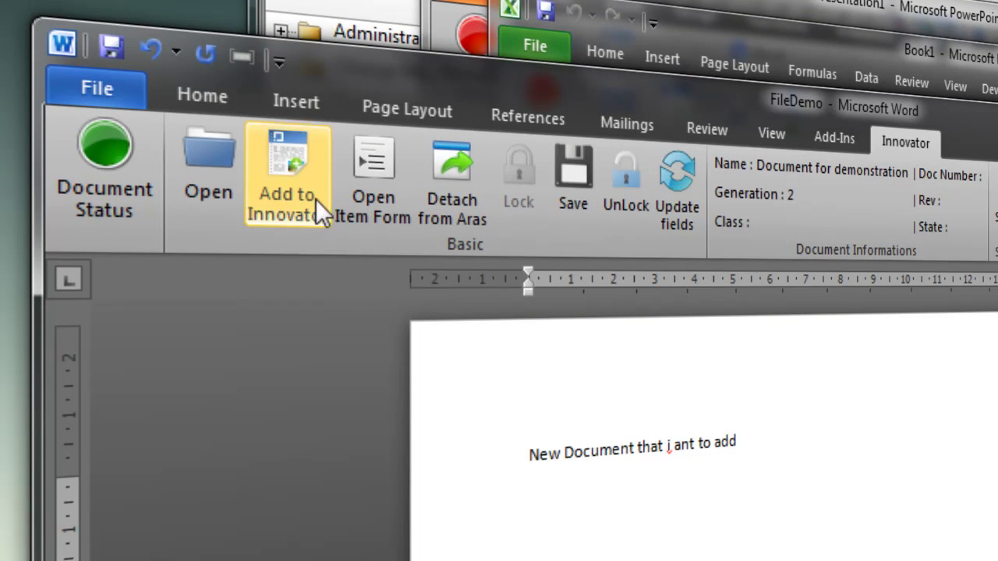
click(247, 60)
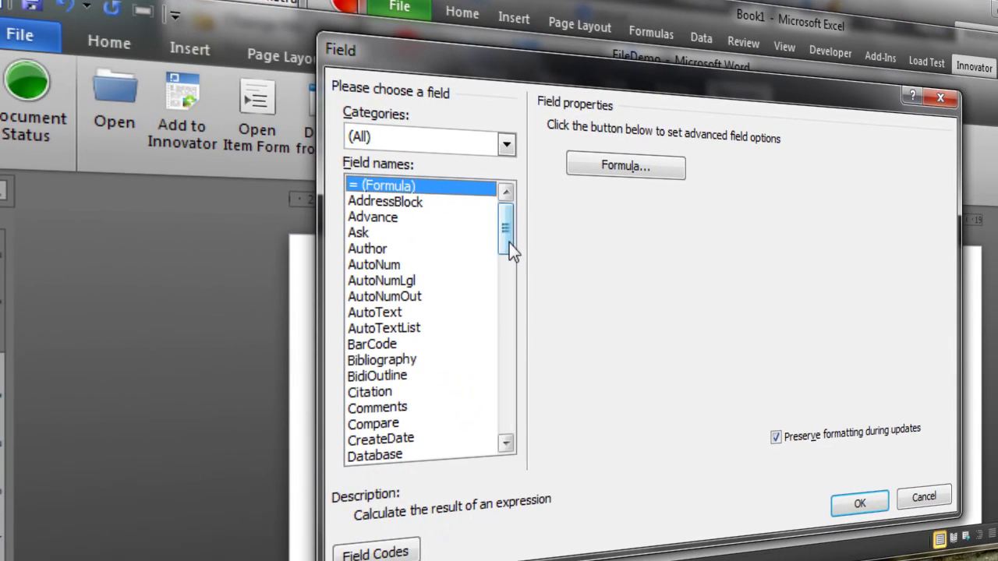
drag(601, 290, 601, 309)
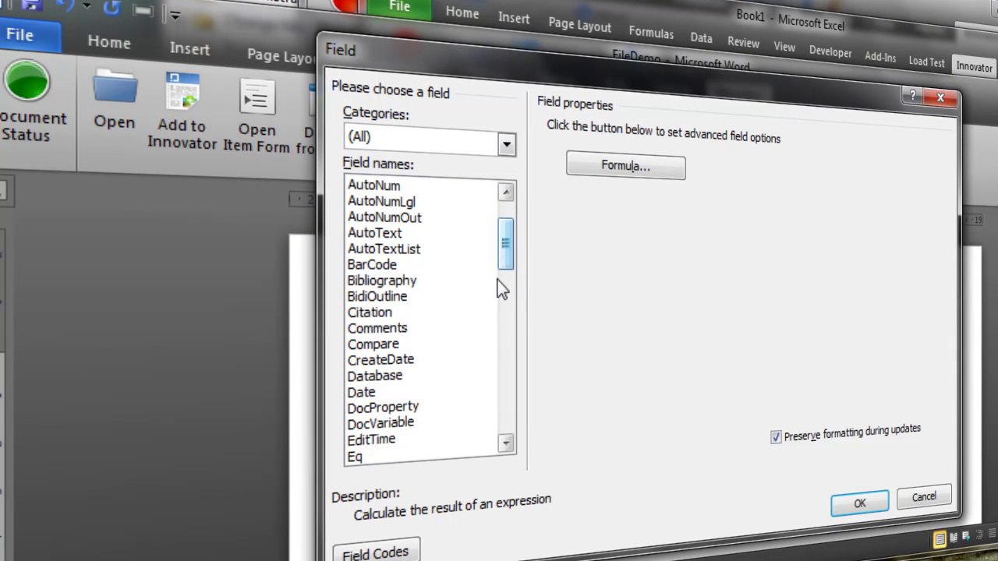
click(405, 407)
click(645, 248)
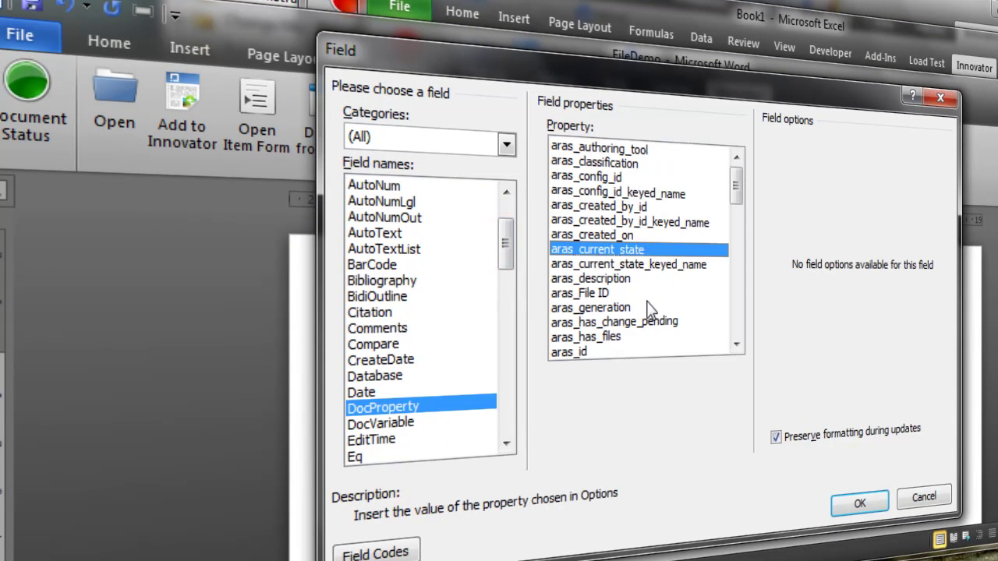
click(647, 306)
click(650, 234)
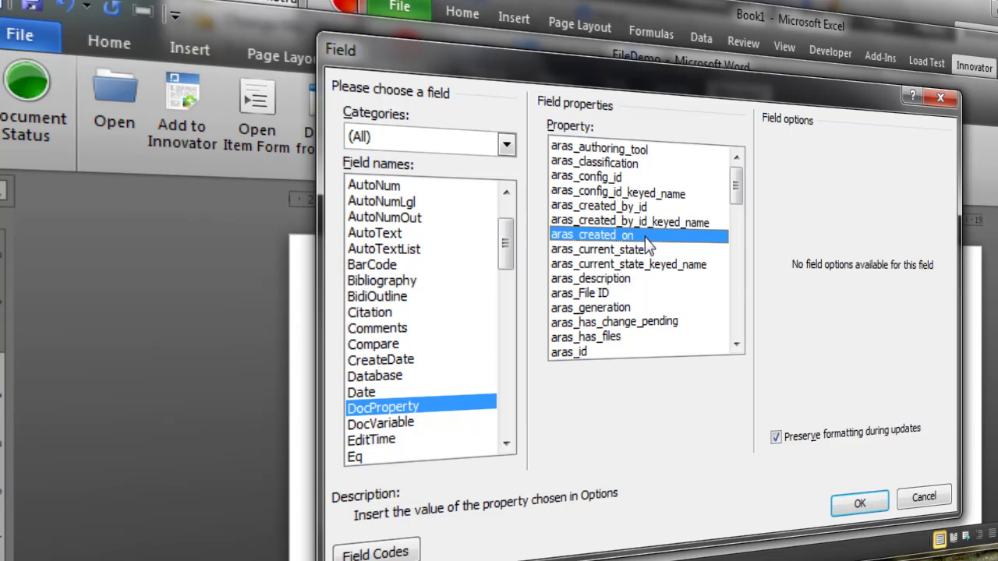
double_click(646, 241)
drag(593, 407, 352, 423)
click(556, 474)
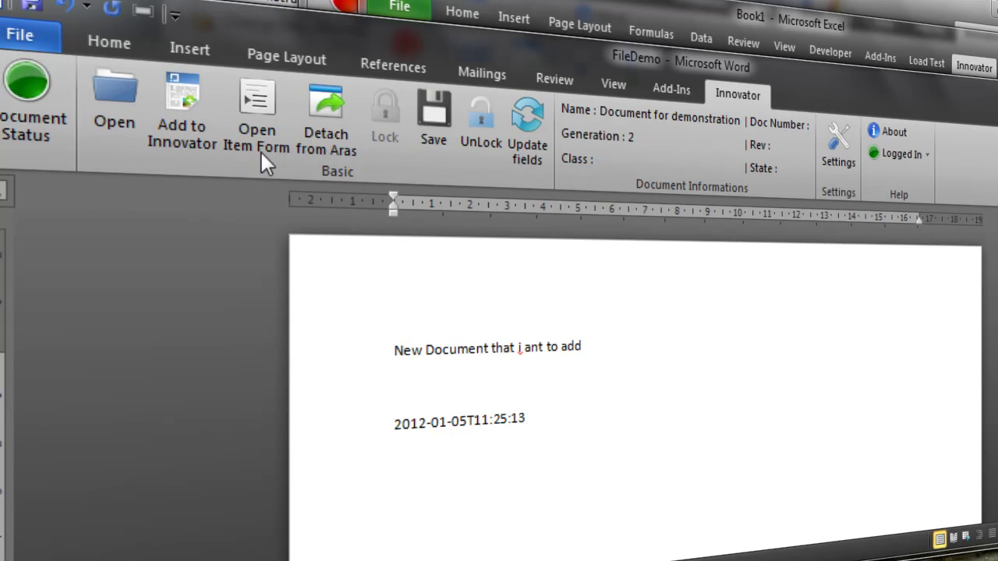
Step: Insert a DocProperty field with the aras_generation property below the creation date
click(142, 11)
click(424, 295)
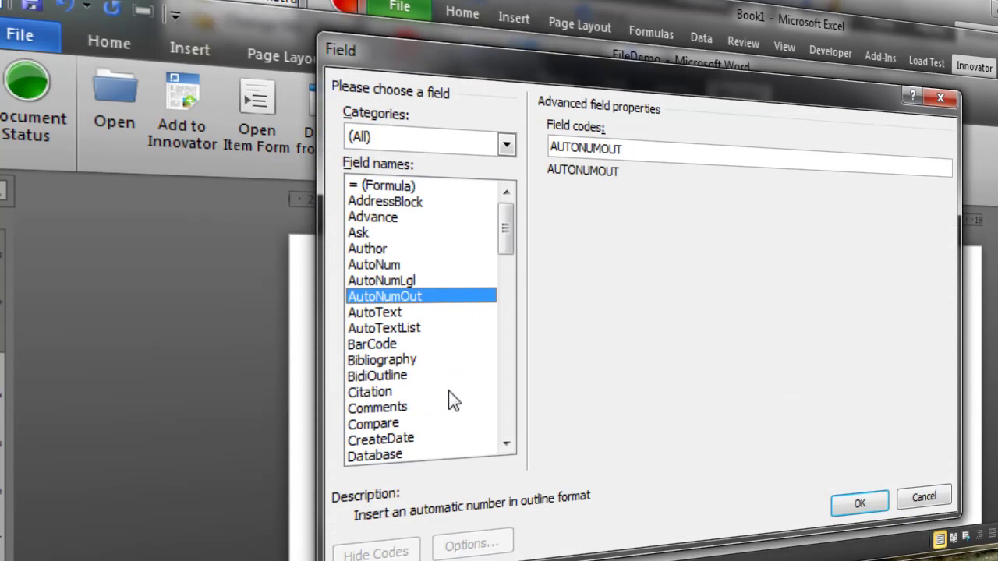
scroll(436, 368, down, 2)
click(420, 388)
click(643, 260)
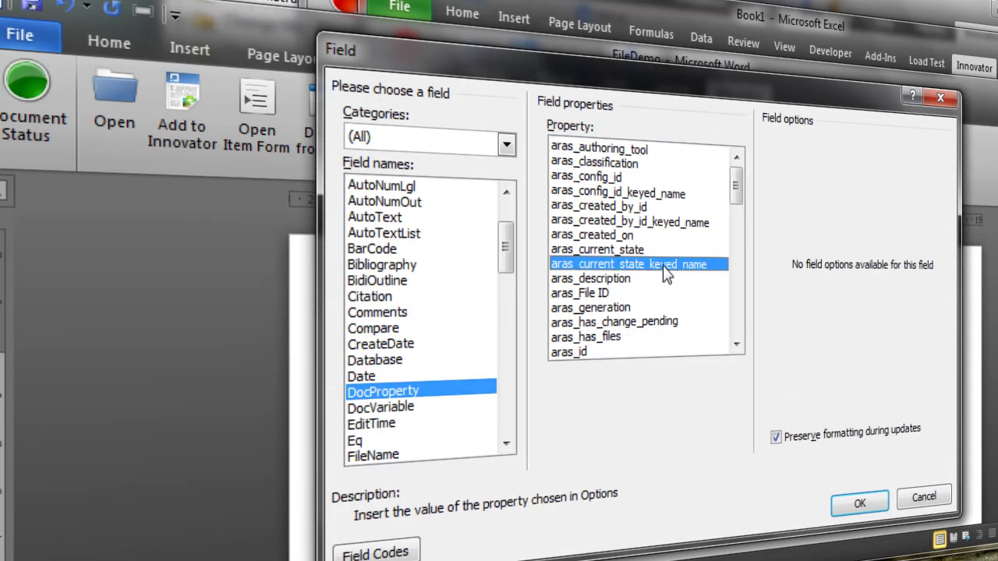
scroll(643, 264, down, 1)
click(644, 264)
double_click(644, 264)
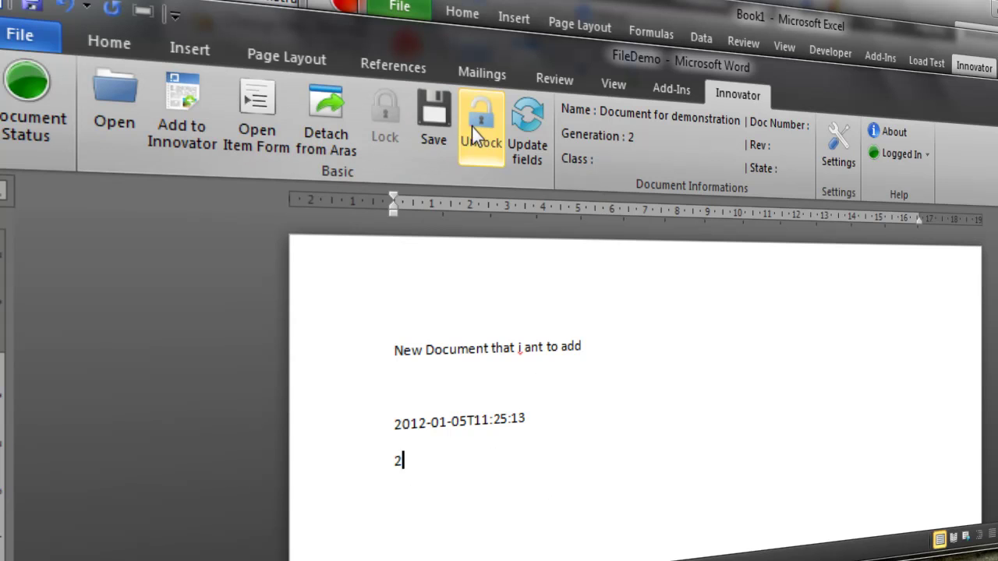
Step: Save the FileDemo document and open the connector settings for the ribbon's document information
click(440, 118)
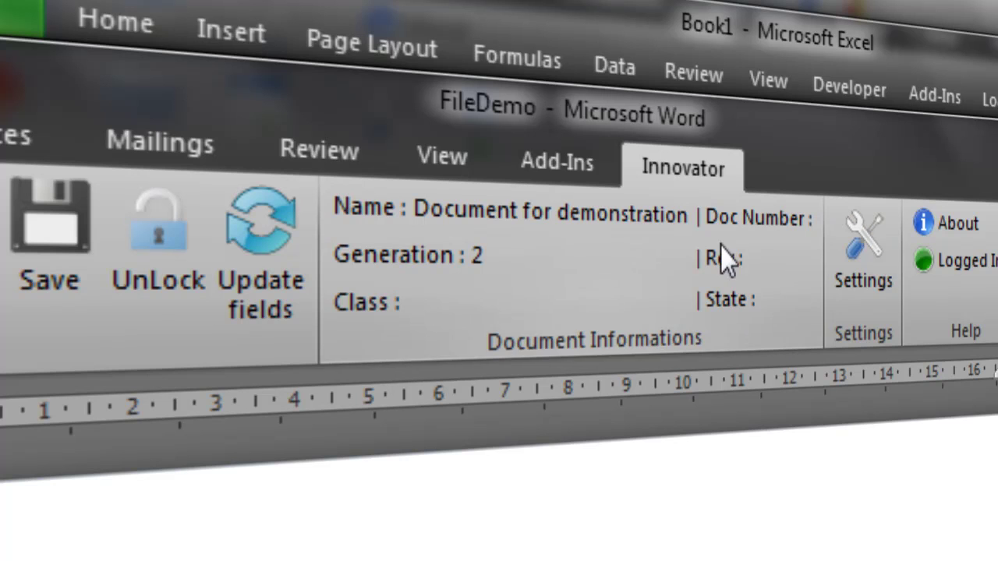
click(855, 247)
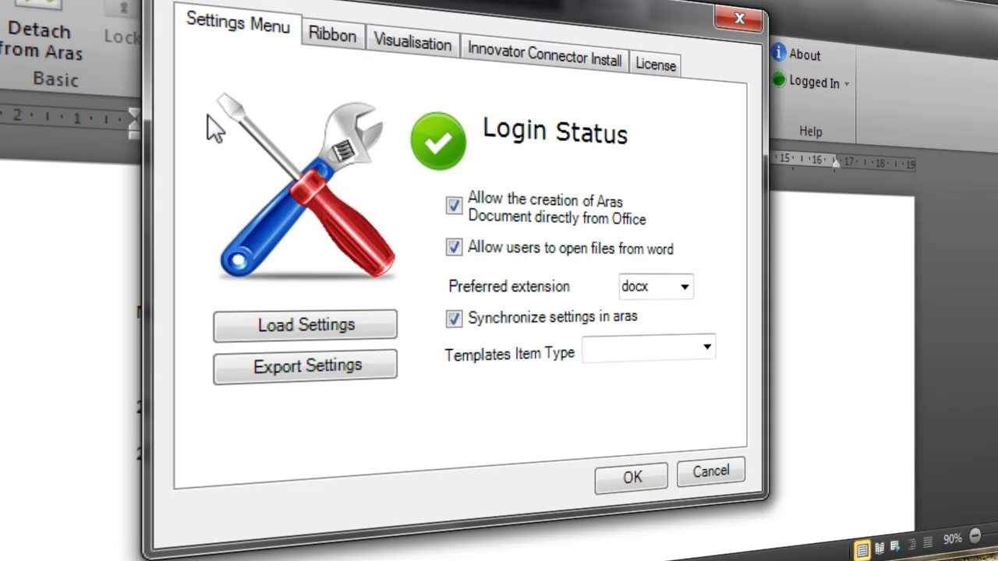
click(343, 39)
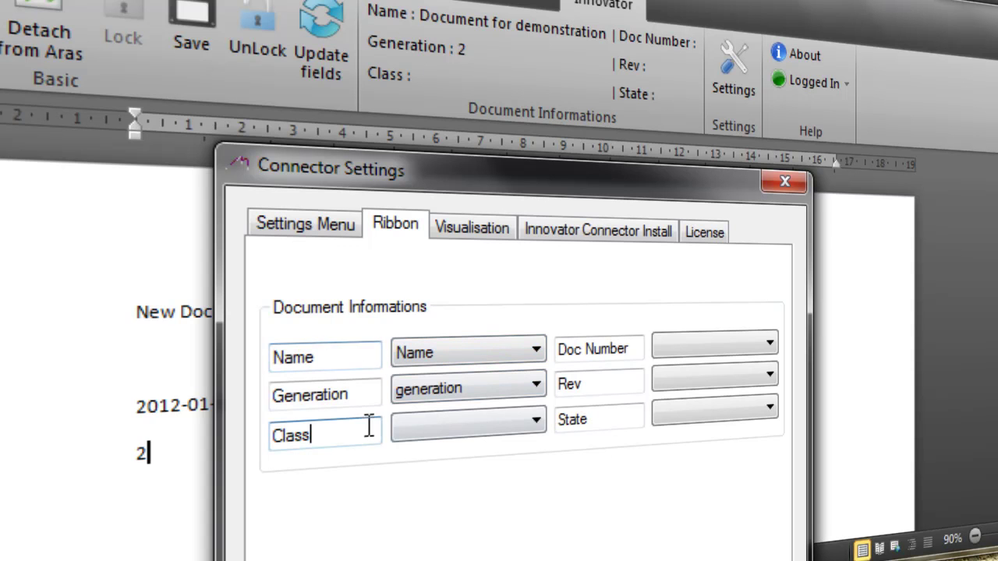
Step: Rename the Class label in the ribbon's document information as "Modified on"
click(391, 437)
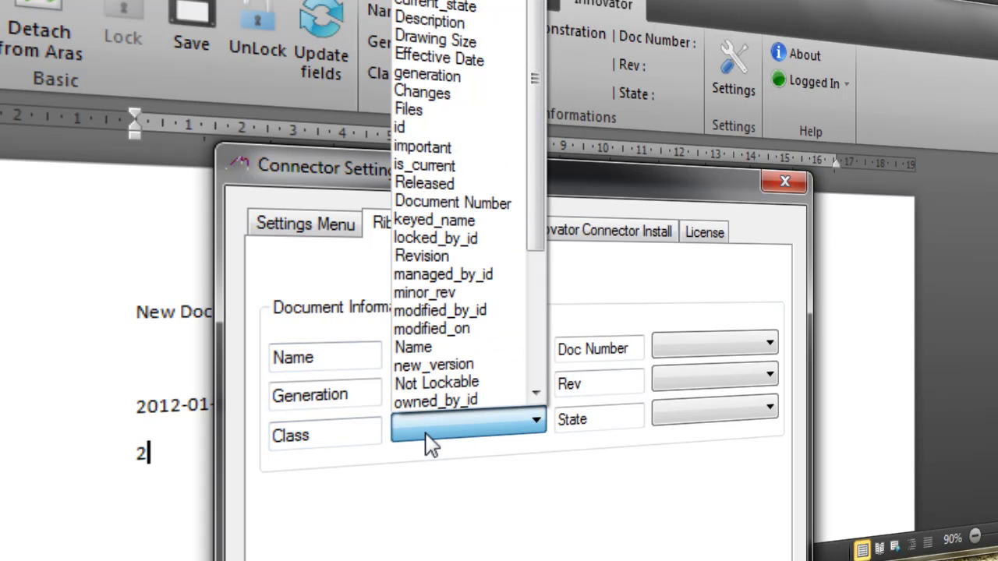
click(362, 436)
click(437, 435)
click(366, 435)
key(ctrl+a)
text(M)
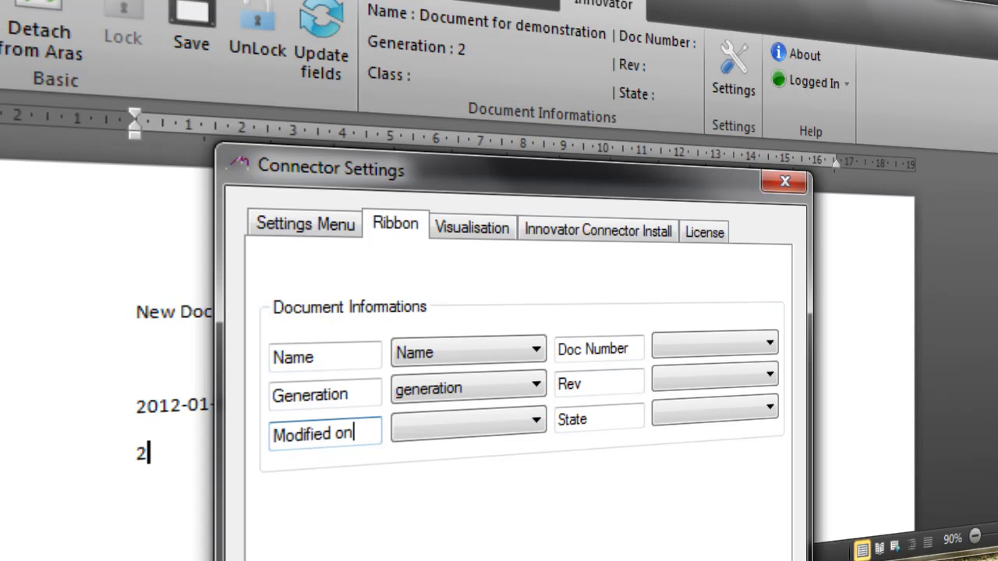
Step: Link the "Modified on" label to the modified_on property and apply the connector settings
click(436, 435)
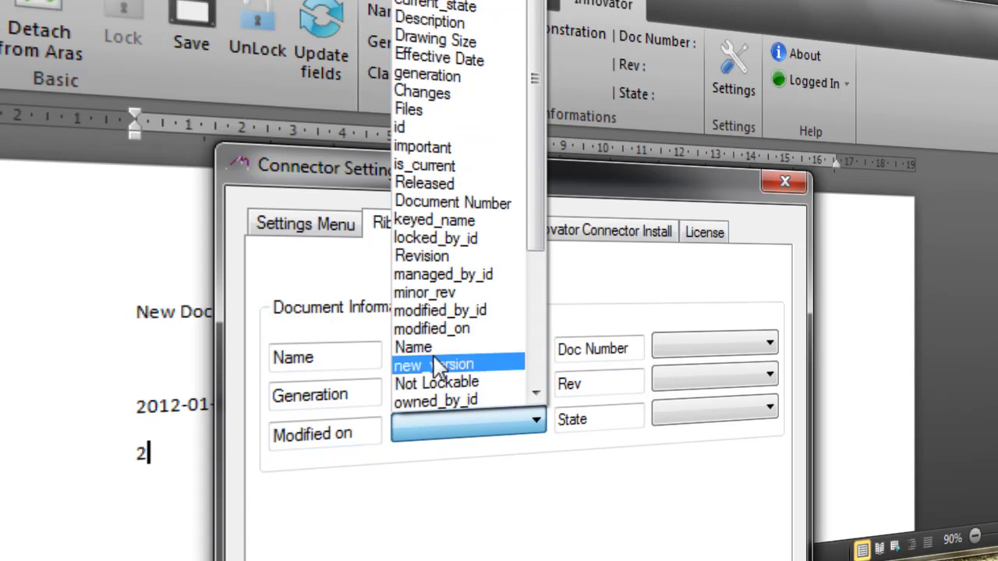
click(449, 328)
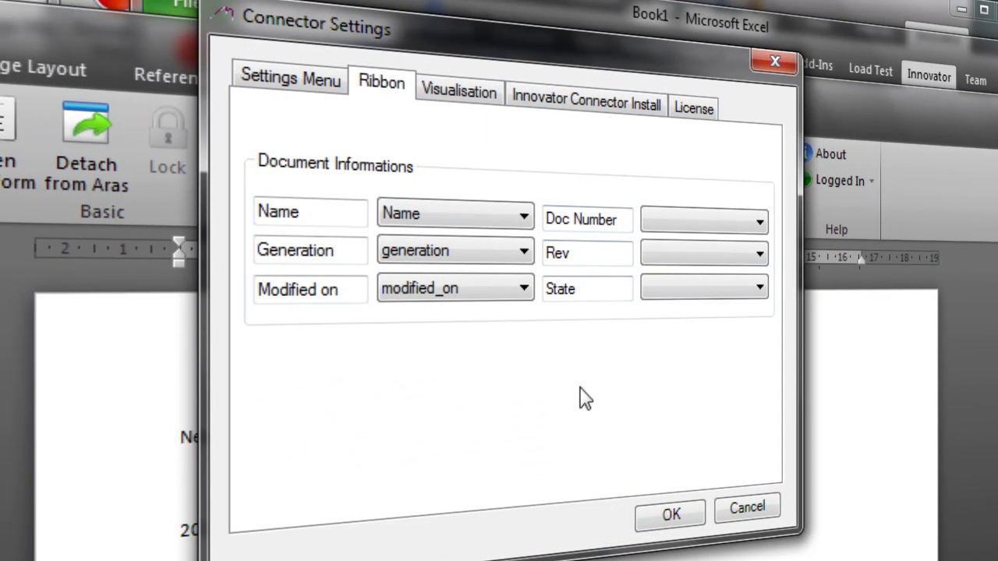
click(669, 520)
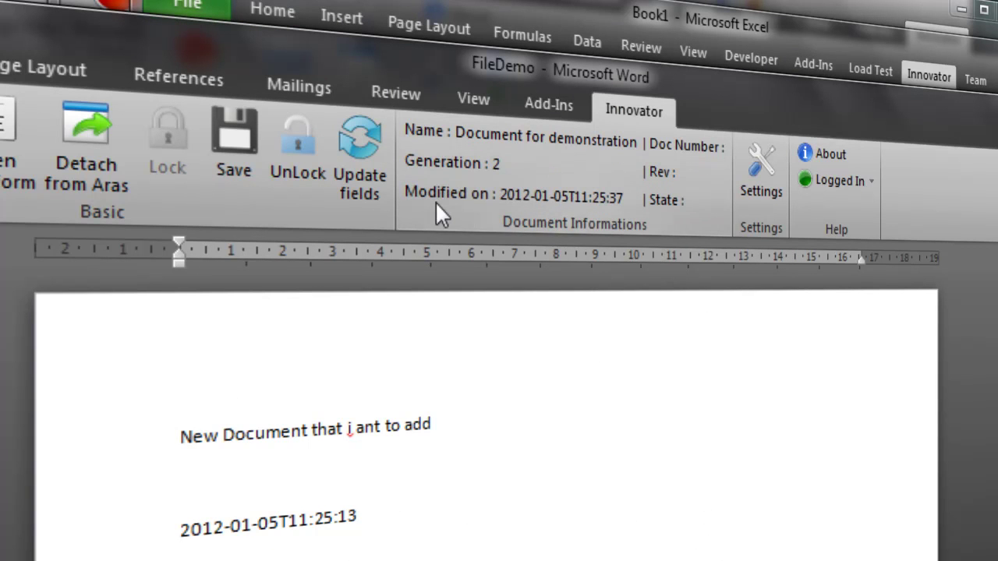
Step: Review the connector's Visualisation and Innovator Connector Install settings, leaving them as they are
click(746, 201)
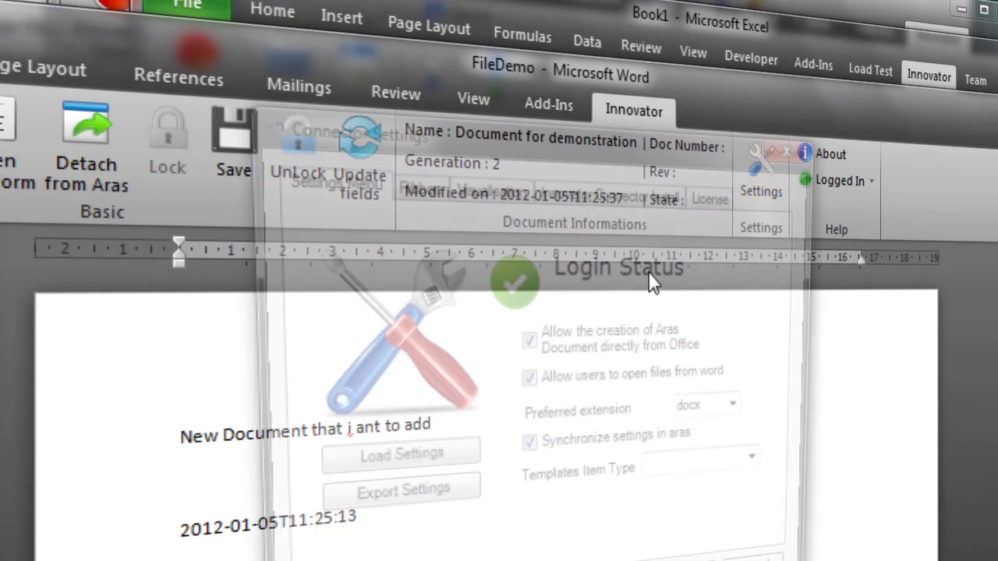
click(484, 187)
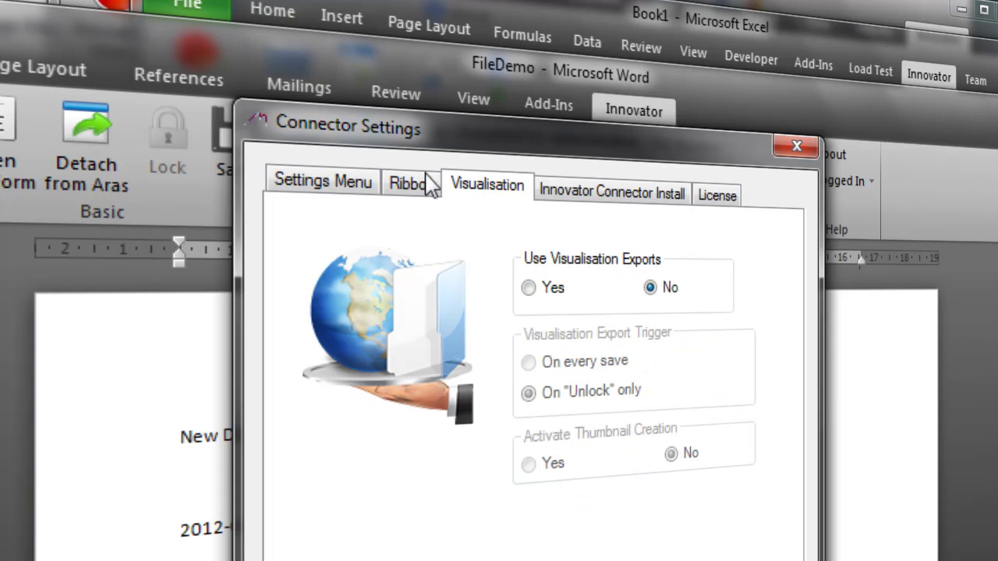
click(611, 195)
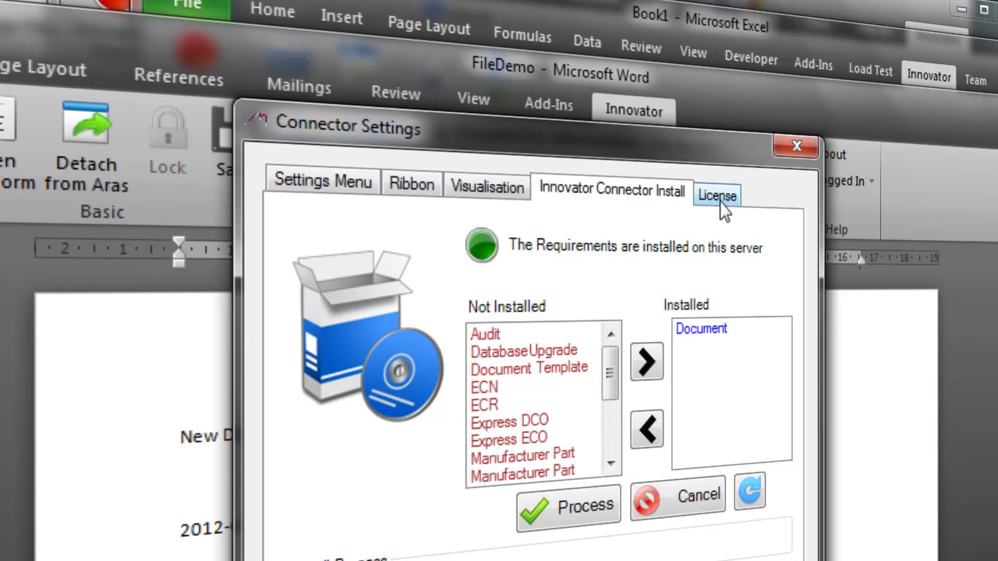
click(796, 148)
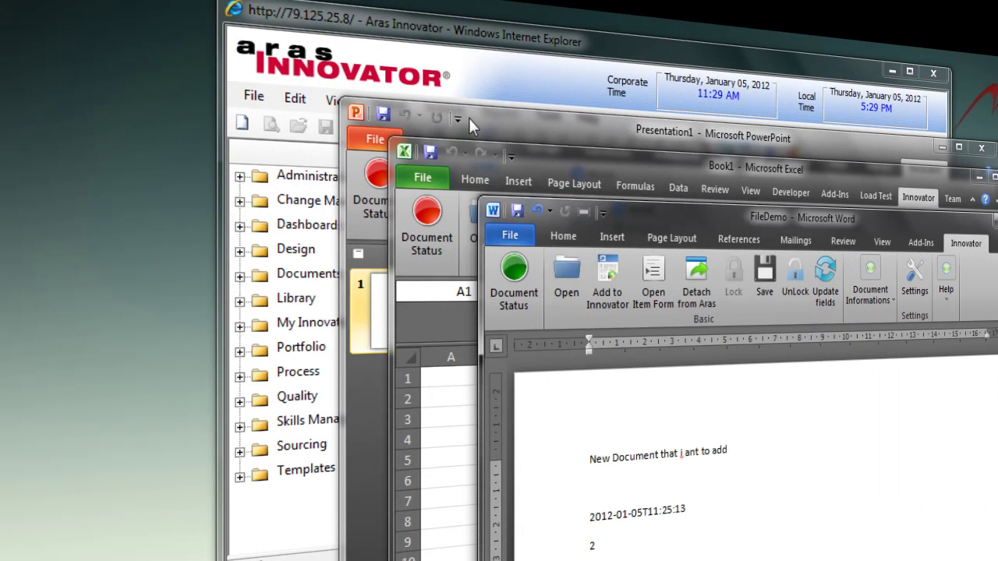
Step: Switch to Aras Innovator and run the search for Parts in the Design category
click(434, 37)
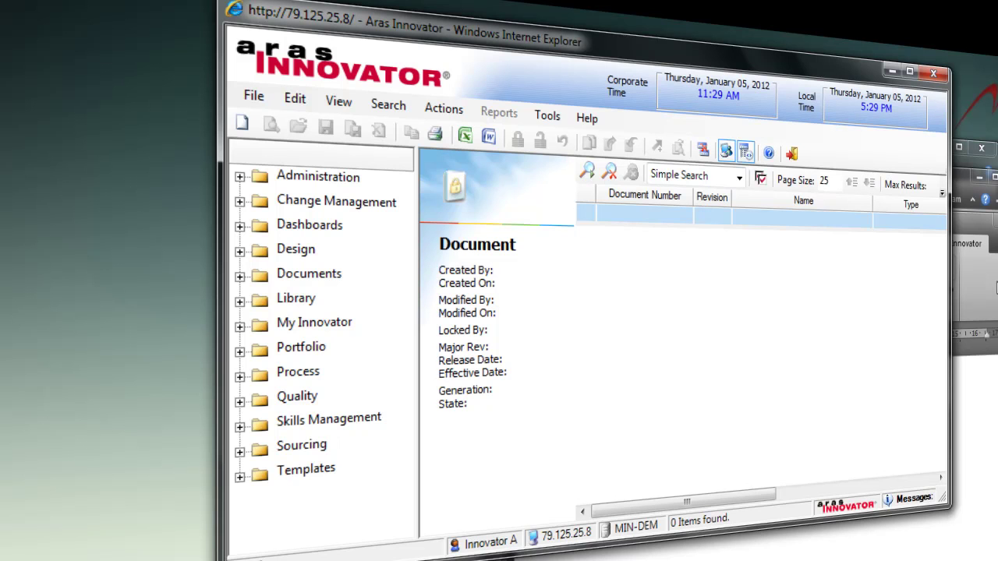
key(alt+Tab)
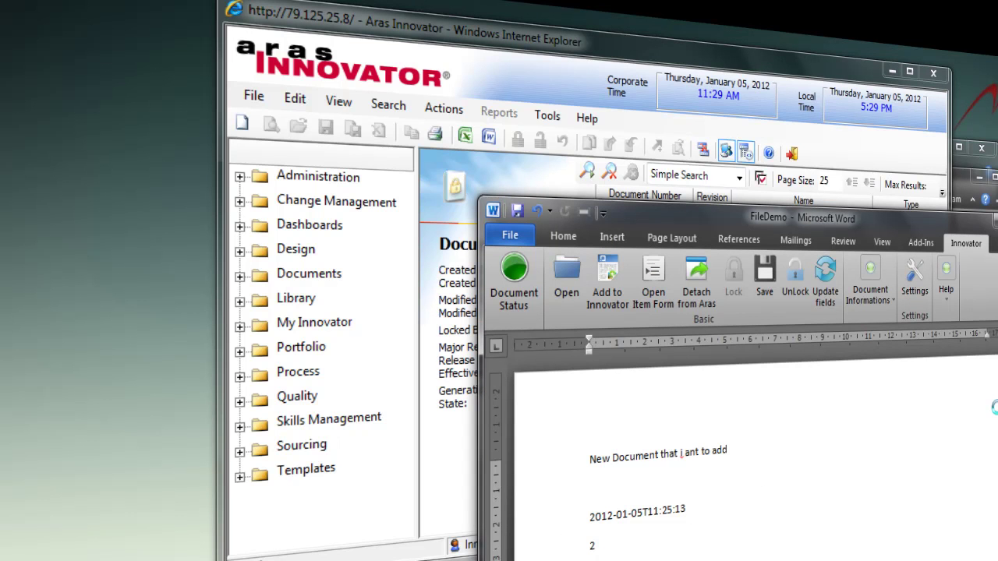
click(581, 74)
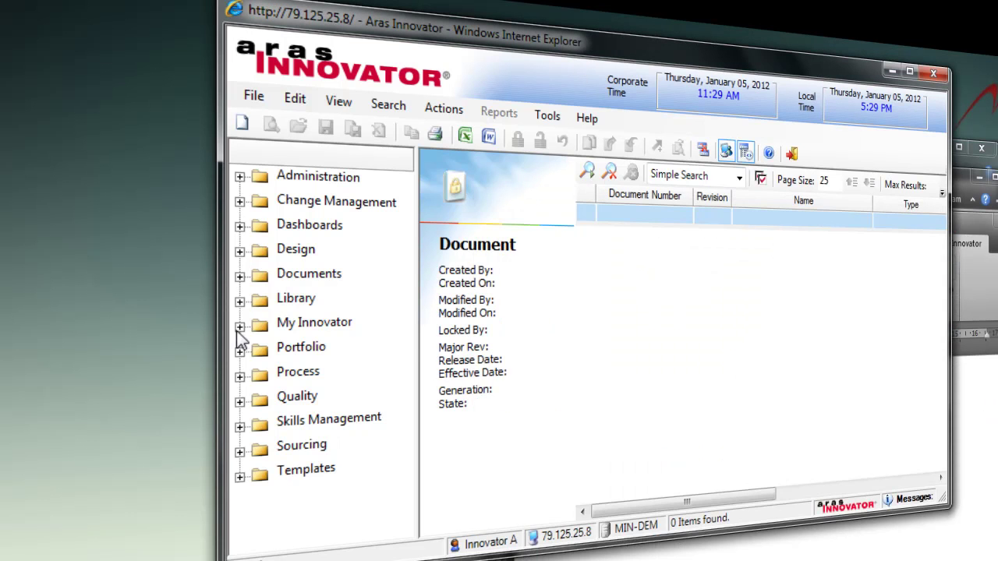
click(239, 251)
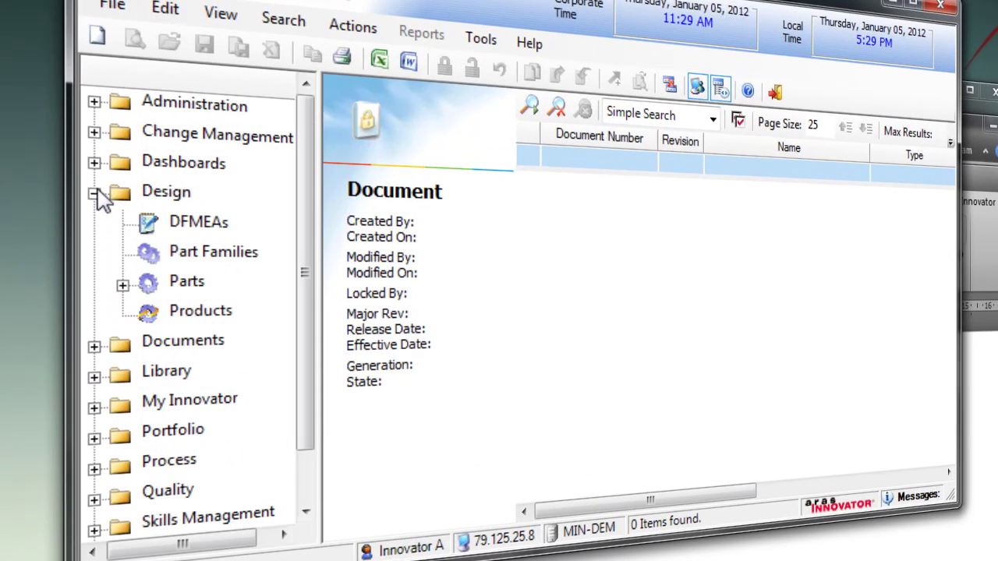
click(193, 283)
click(518, 94)
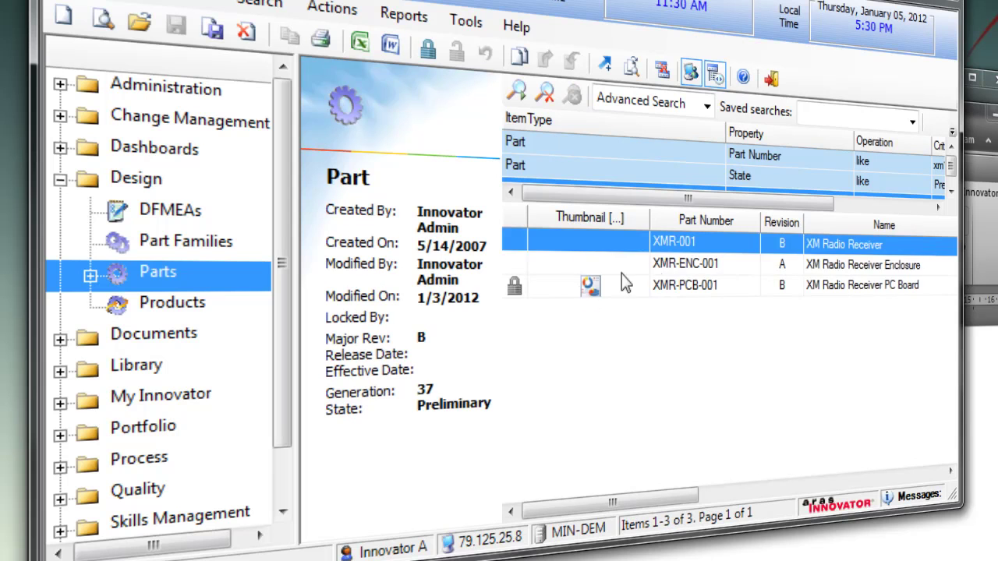
Step: Open the XMR-ENC-001 part, enlarge its relationships area and show its related documents
click(661, 267)
double_click(692, 267)
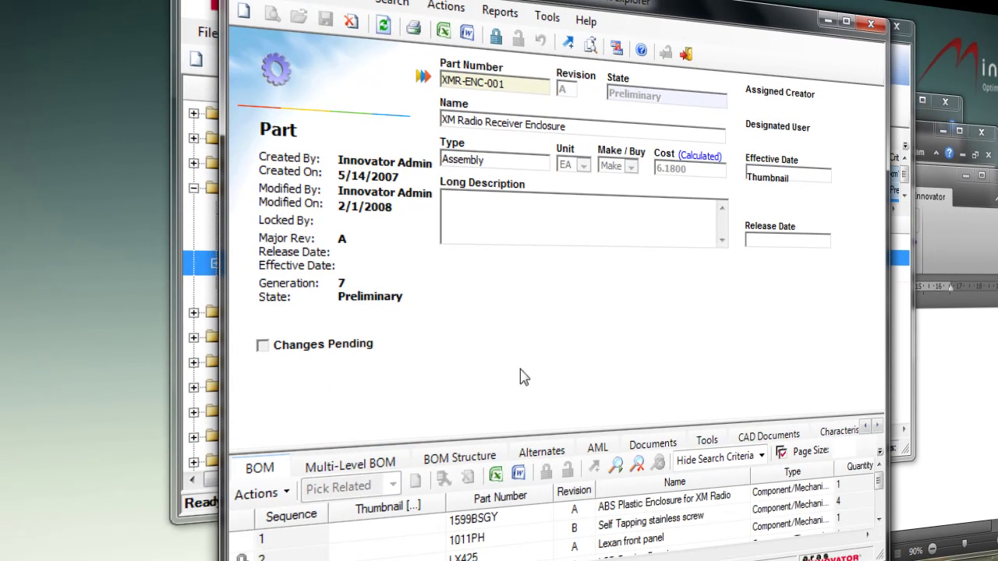
drag(515, 428, 515, 387)
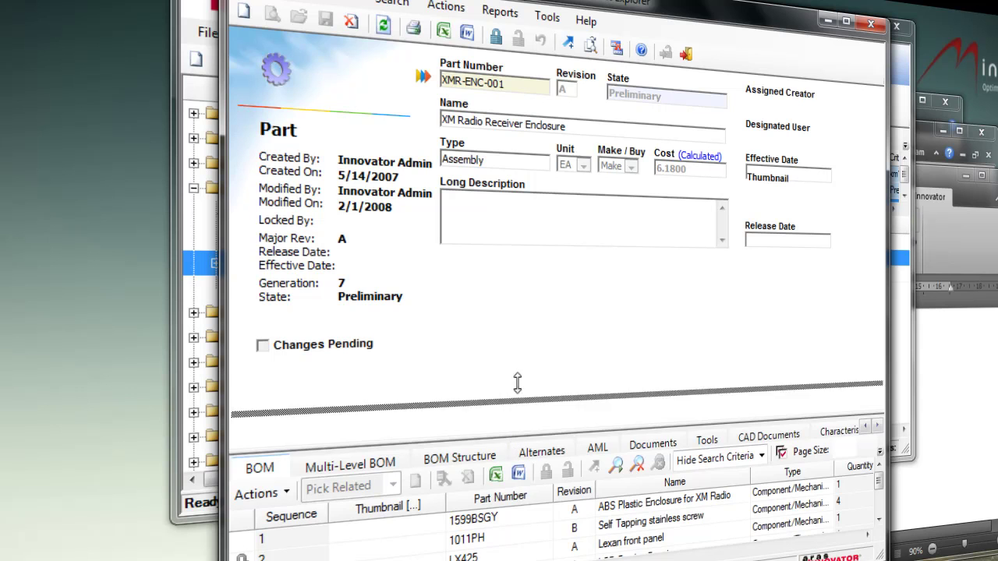
click(662, 399)
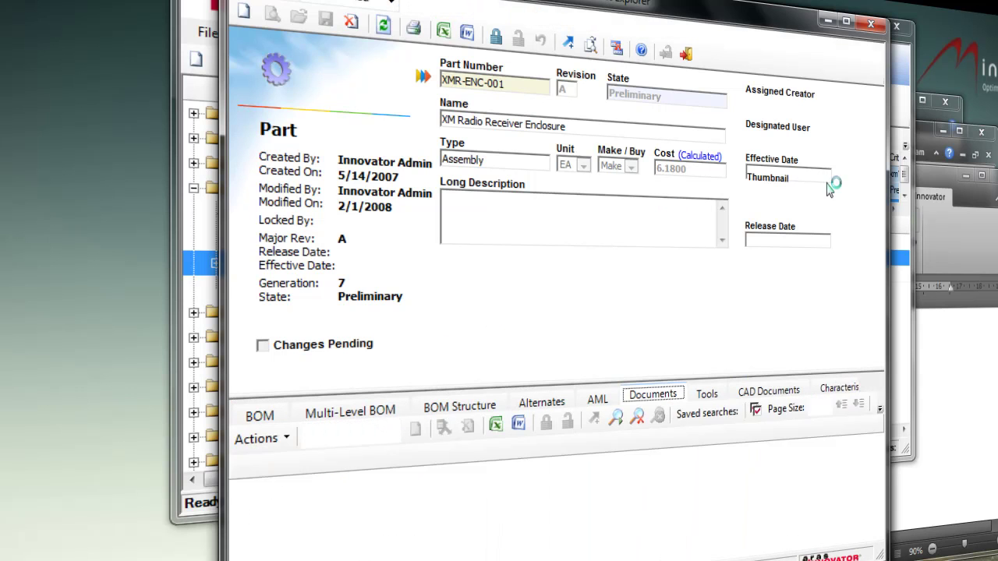
Step: Switch to Word and close the FileDemo document, saving the file before it is unlocked
key(alt+Tab)
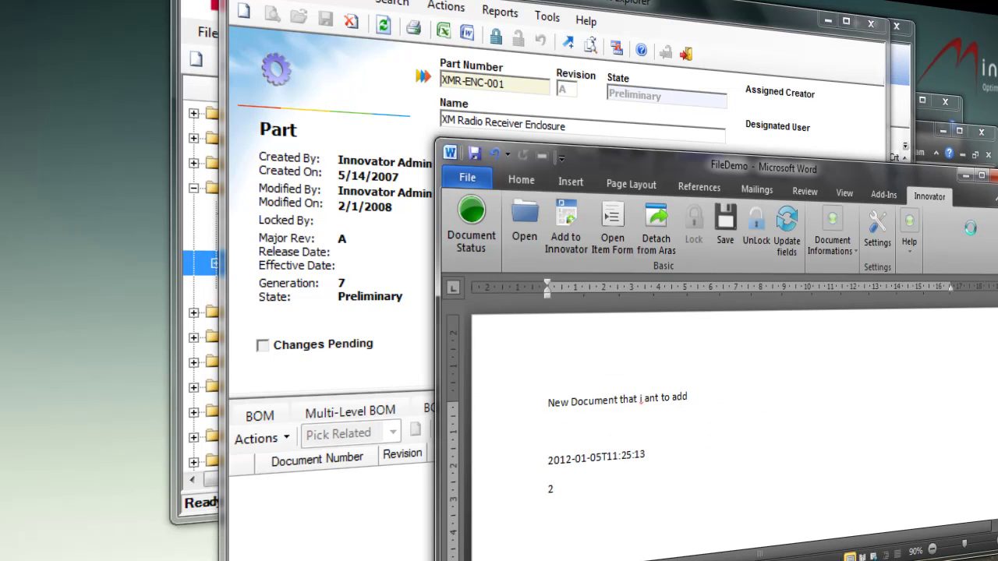
click(990, 176)
click(624, 372)
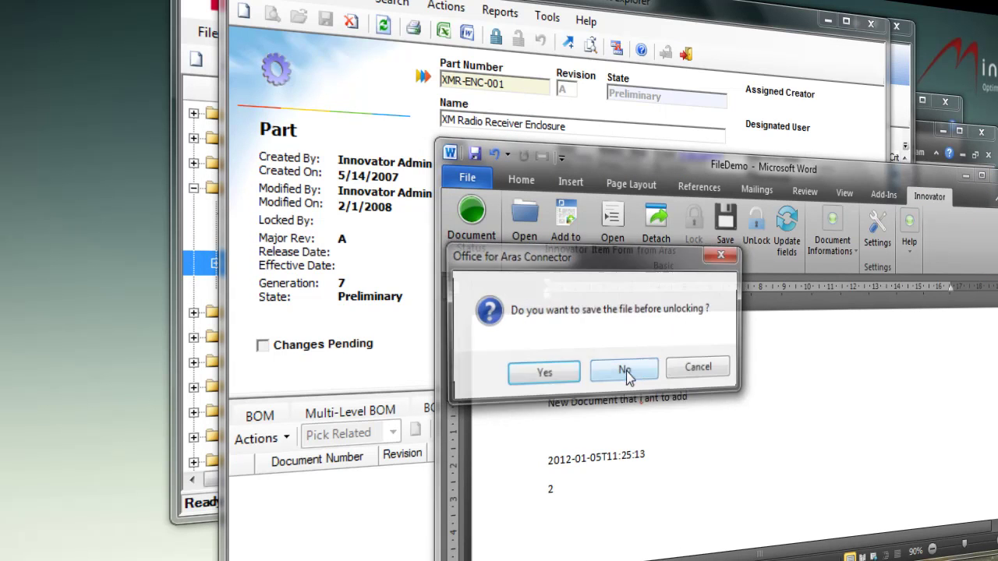
click(550, 372)
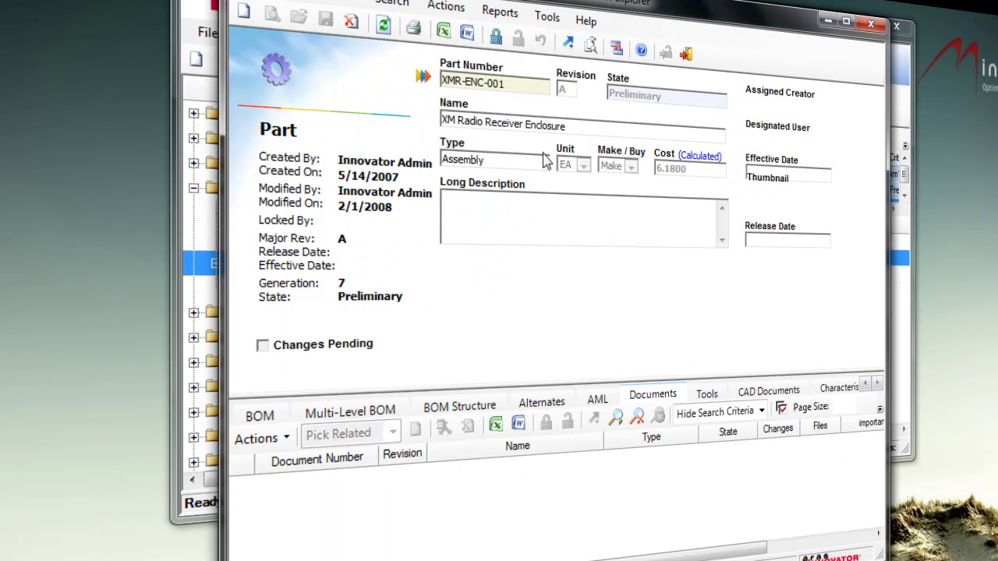
Step: Lock the XMR-ENC-001 part for editing and create a new related document for it
click(496, 37)
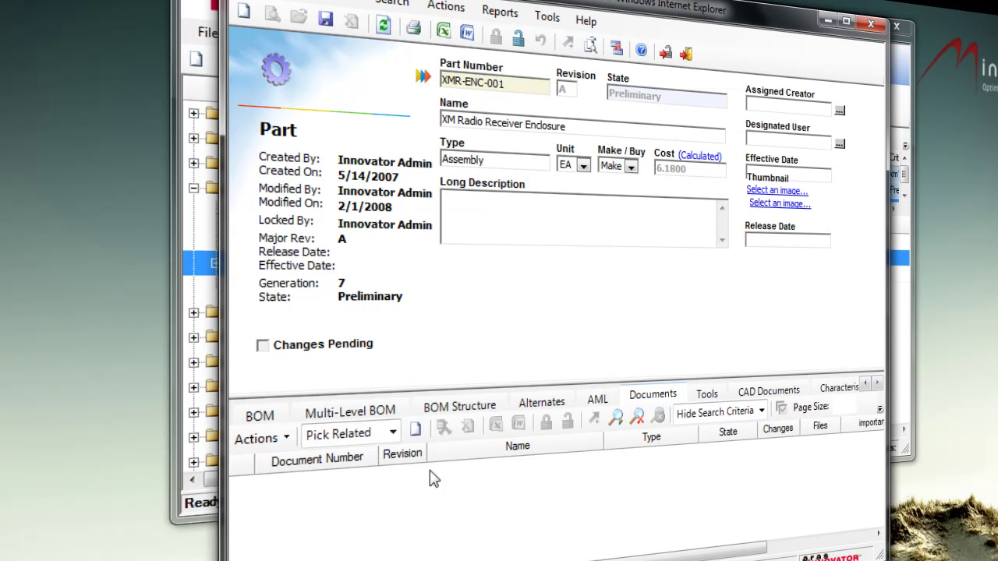
click(393, 432)
click(343, 475)
click(414, 429)
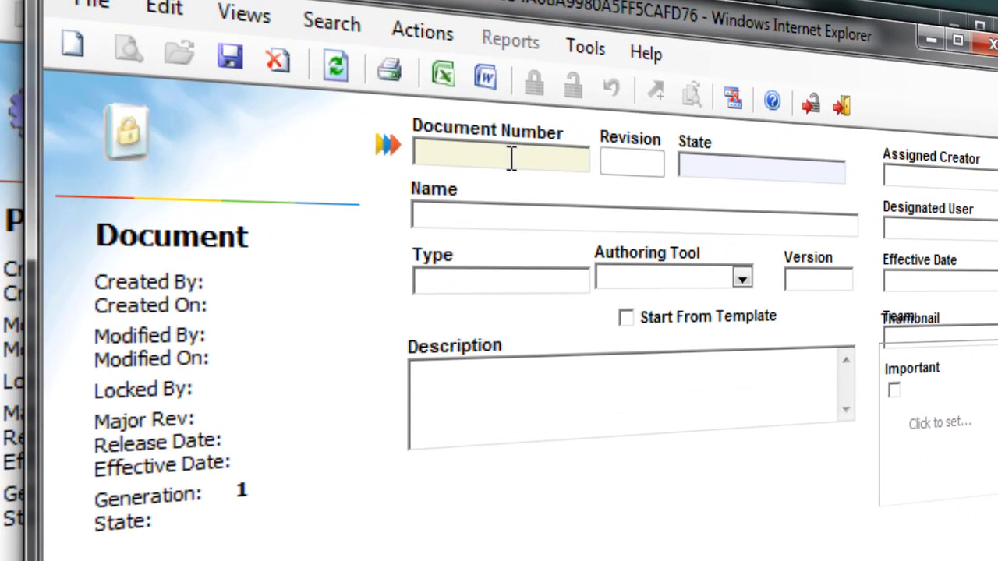
Step: Generate the new item's document number and name the document "Demonstration Word Newsletter"
click(387, 146)
click(526, 207)
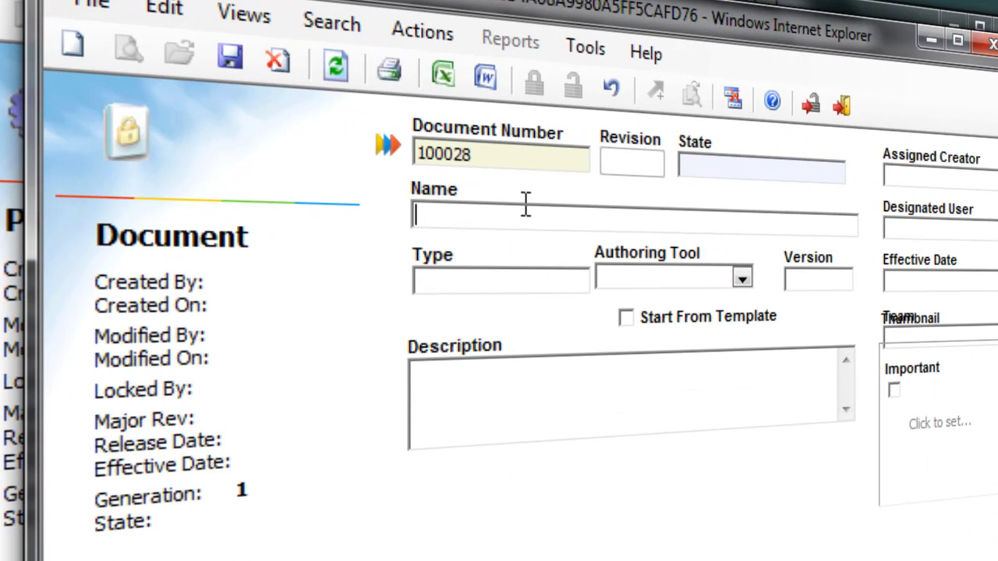
text(Demonstration)
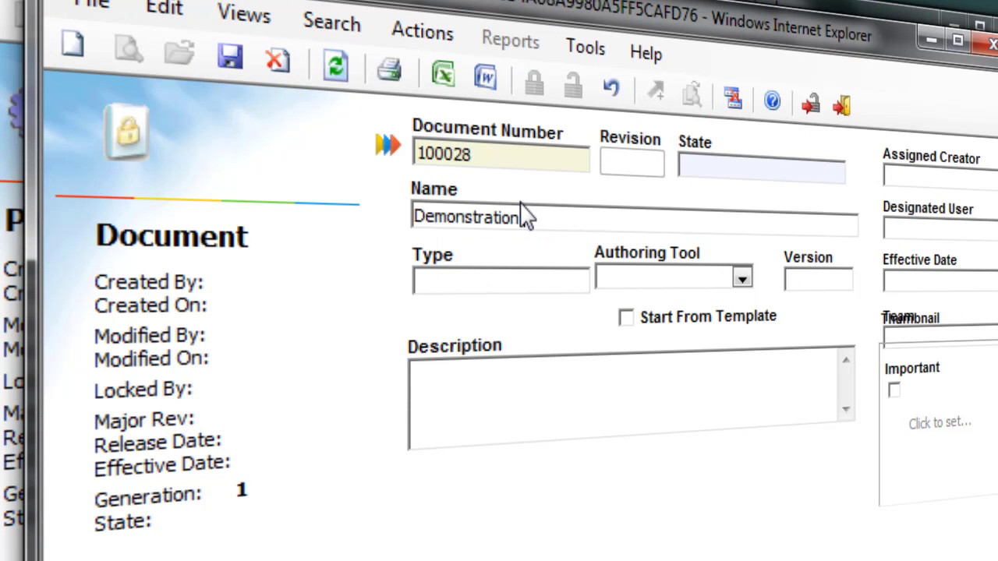
text( Word Newsletter)
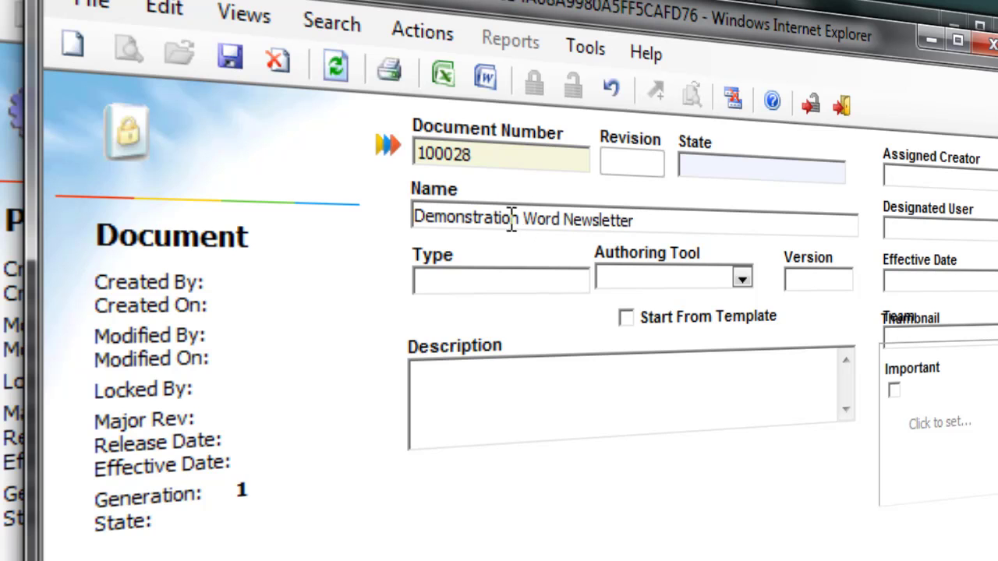
Step: Save the document item with the type Newsletter and Start From Template enabled
click(510, 289)
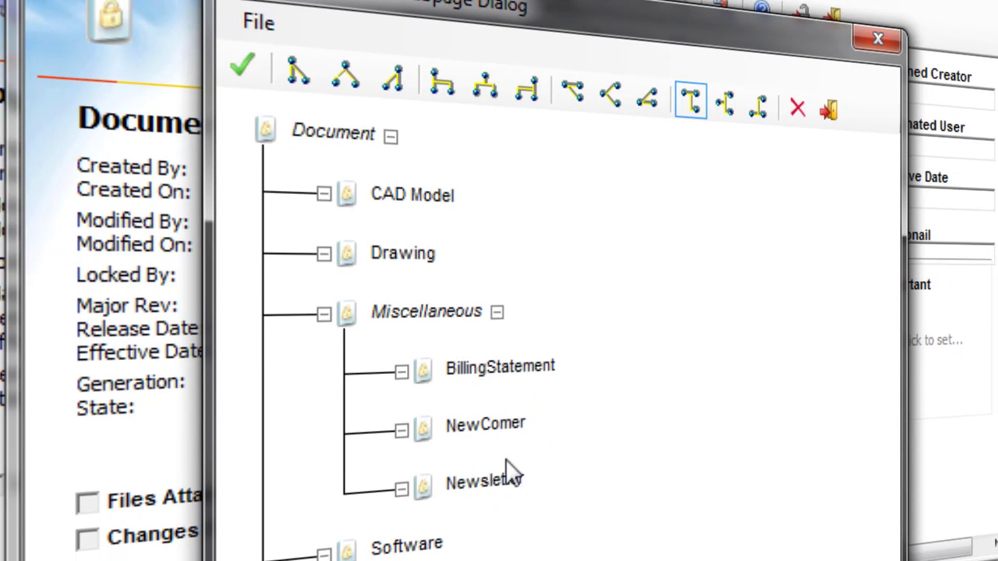
double_click(491, 481)
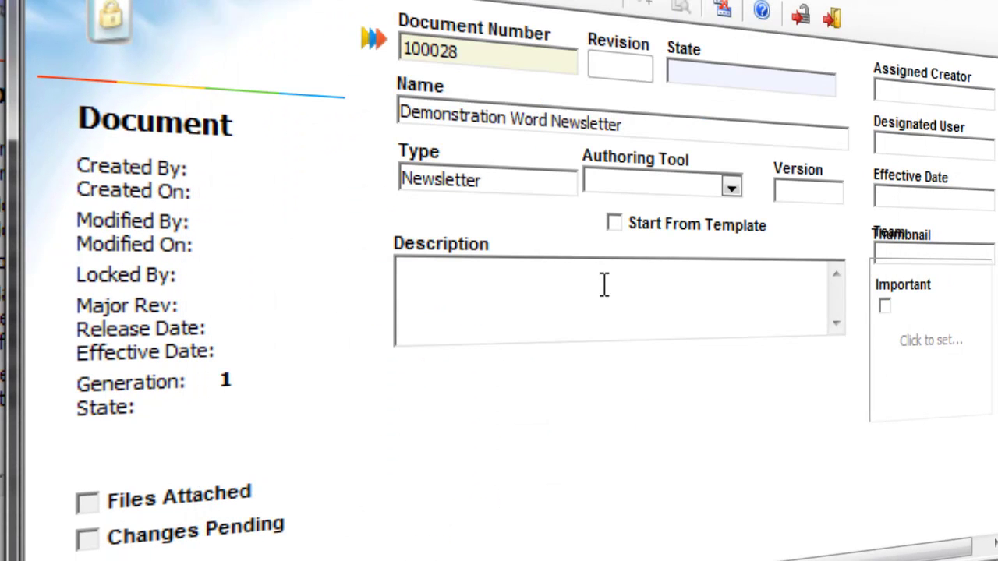
click(615, 224)
click(311, 152)
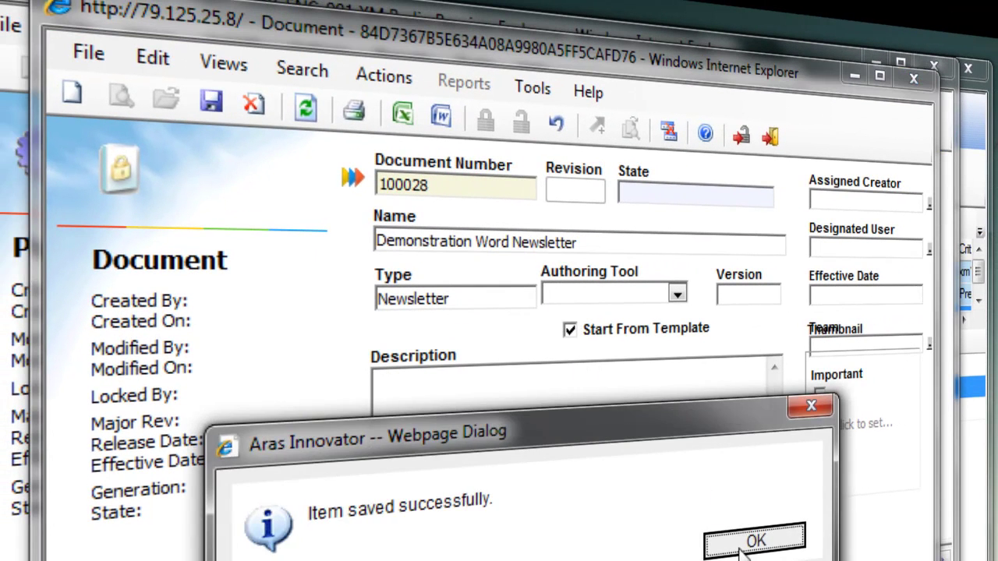
click(721, 540)
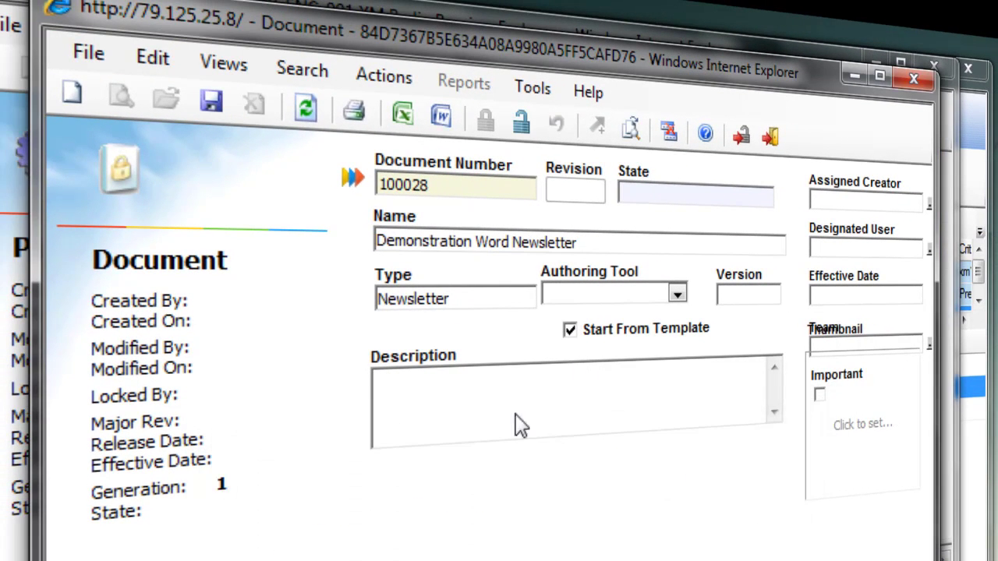
Step: Start the document from its template and bring the resulting Word newsletter to the front
click(400, 78)
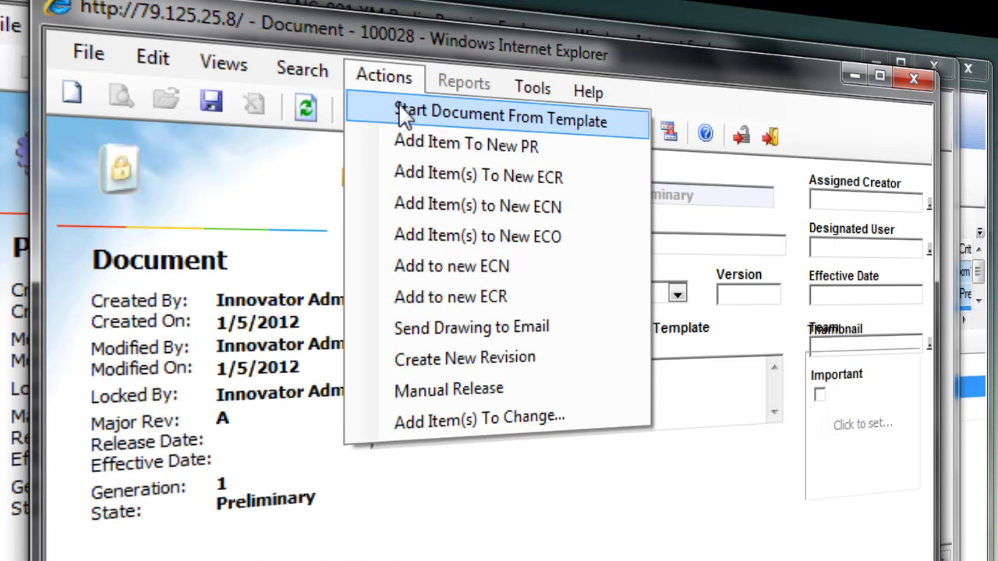
click(404, 116)
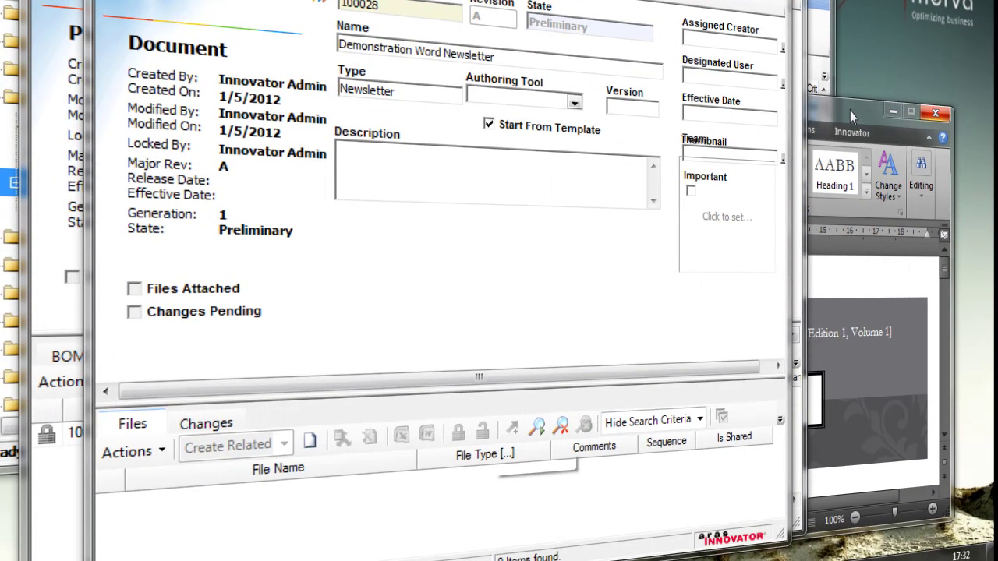
click(855, 113)
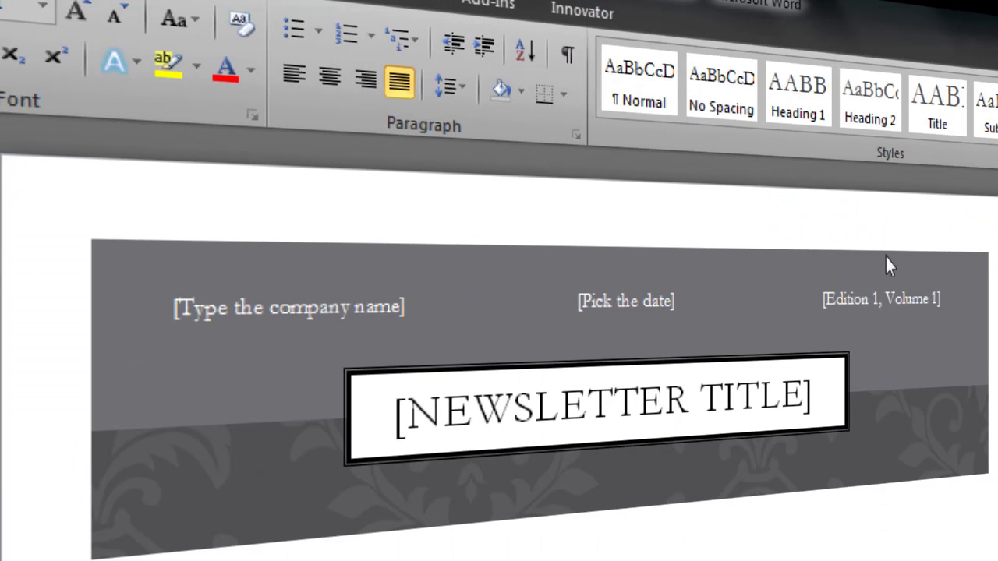
Step: Replace the newsletter's story title placeholder with "DEMONSTRATION"
scroll(499, 351, down, 5)
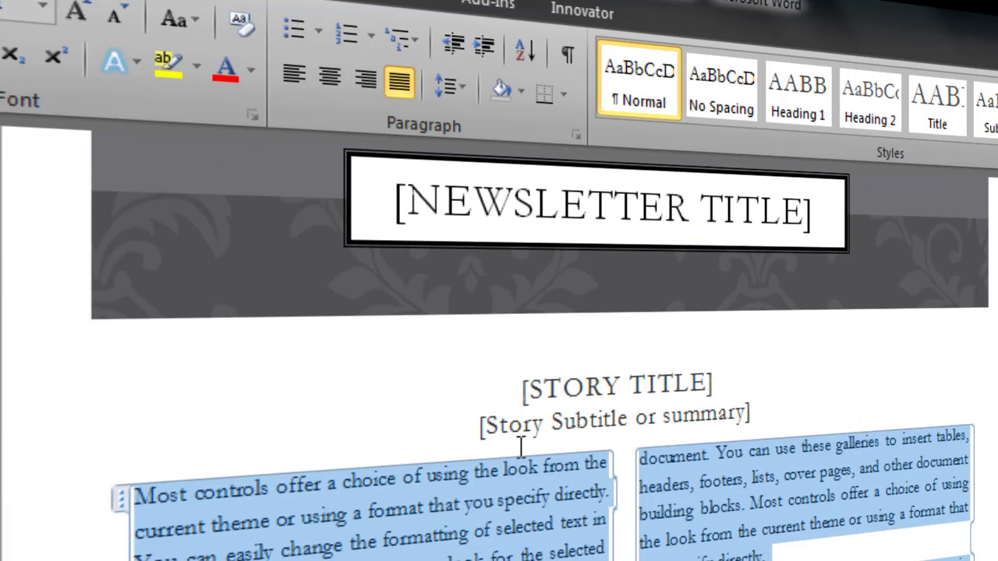
click(590, 12)
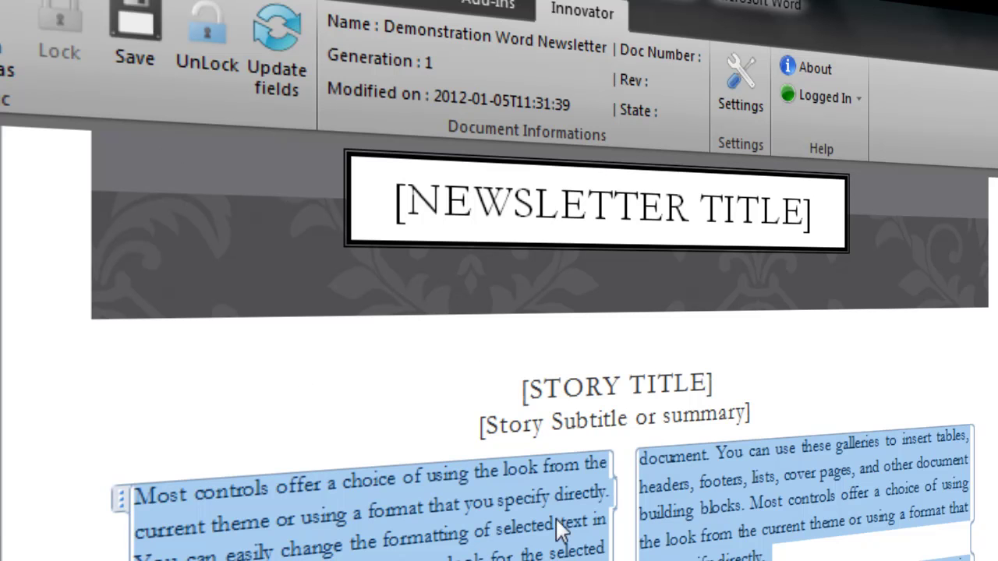
click(612, 385)
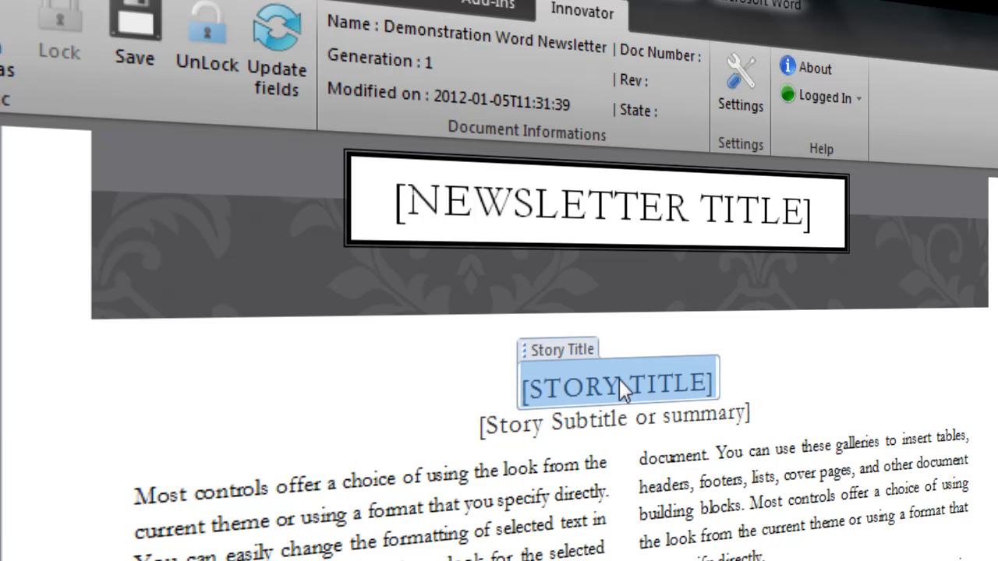
text(DEMONSTRATION)
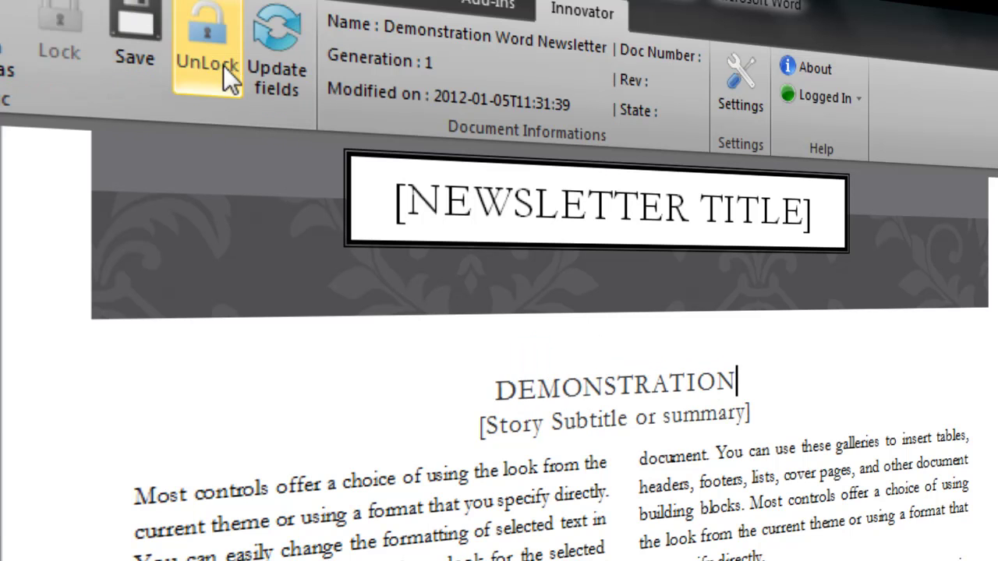
Step: Unlock the newsletter document in Innovator, saving the file before unlocking
click(229, 36)
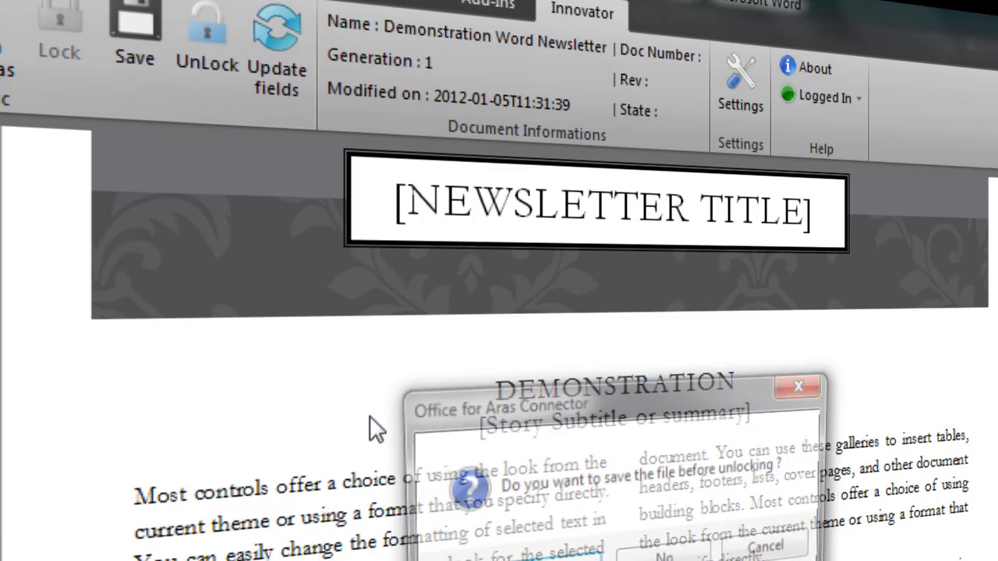
click(612, 553)
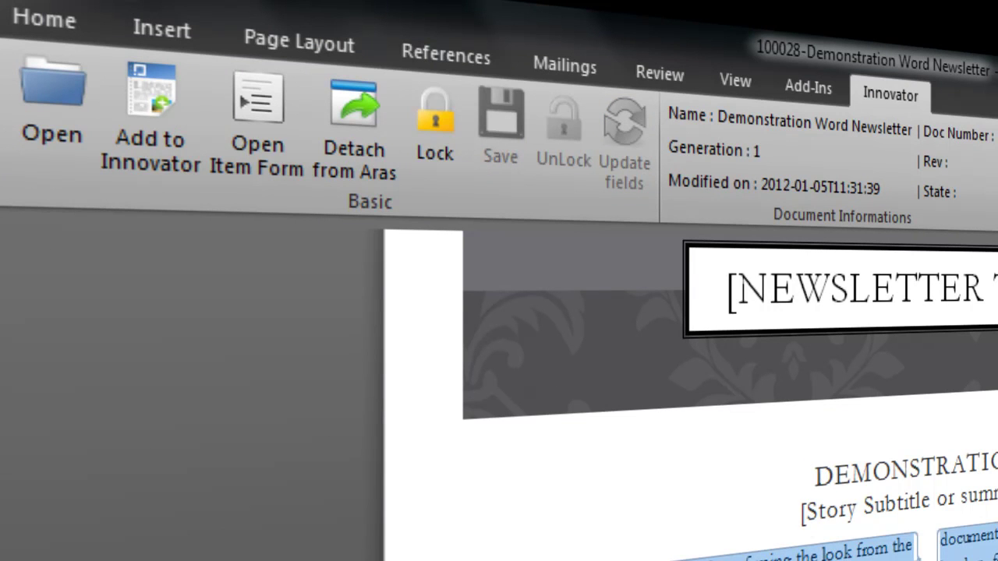
Step: Switch to the XMR-ENC-001 part in Aras Innovator and select the "Demonstration Word Newsletter" related document
click(475, 442)
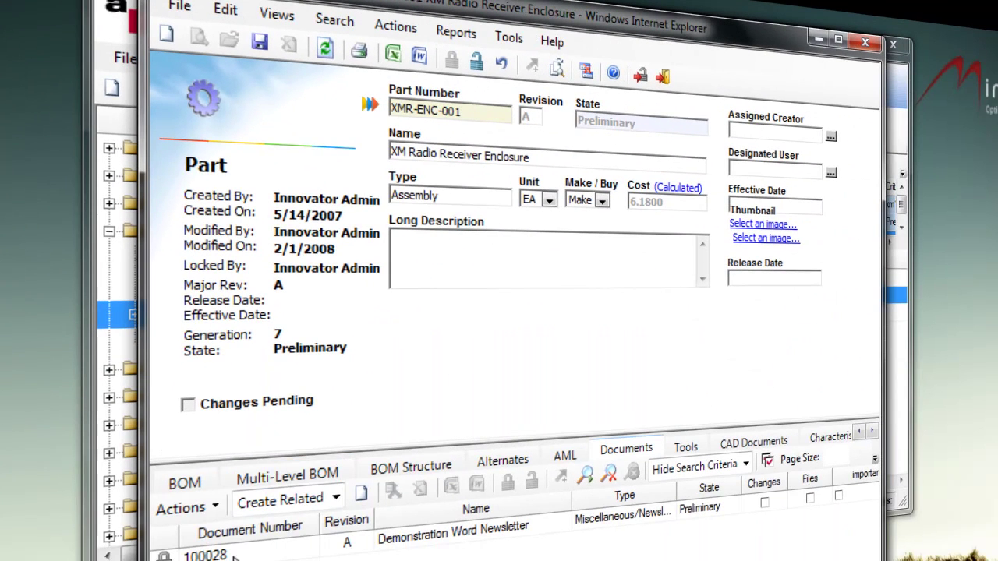
click(363, 554)
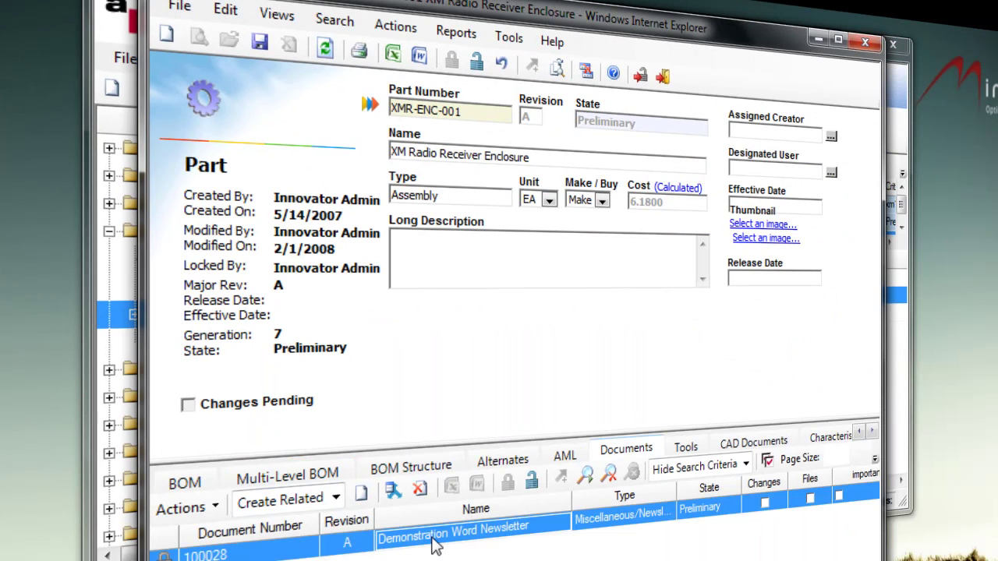